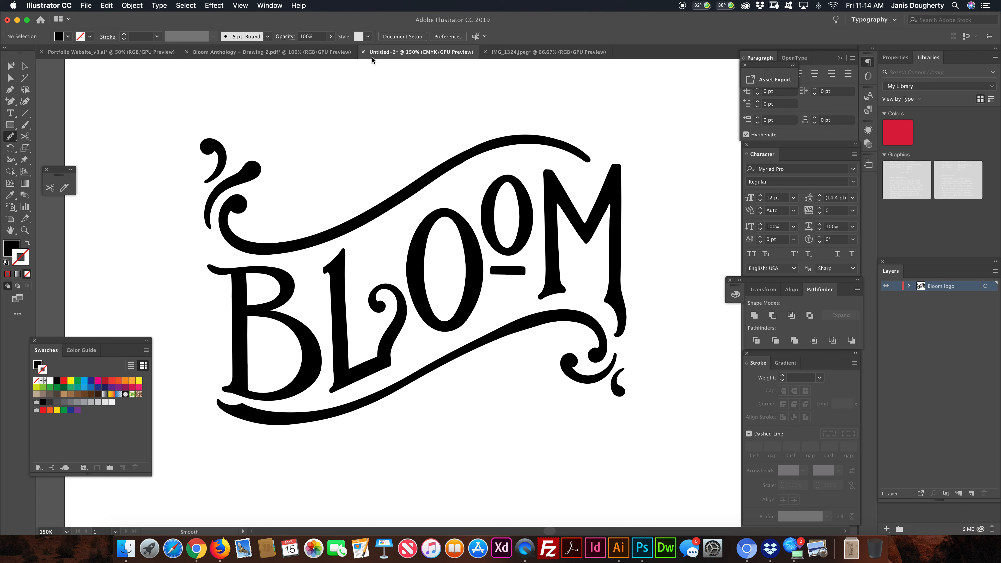
# - Examine the anchor points across the whole BLOOM lettering, up close around the O's and the M
pyautogui.click(10, 78)
pyautogui.moveTo(162, 87)
pyautogui.mouseDown()
pyautogui.moveTo(652, 438)
pyautogui.moveTo(727, 477)
pyautogui.mouseUp()
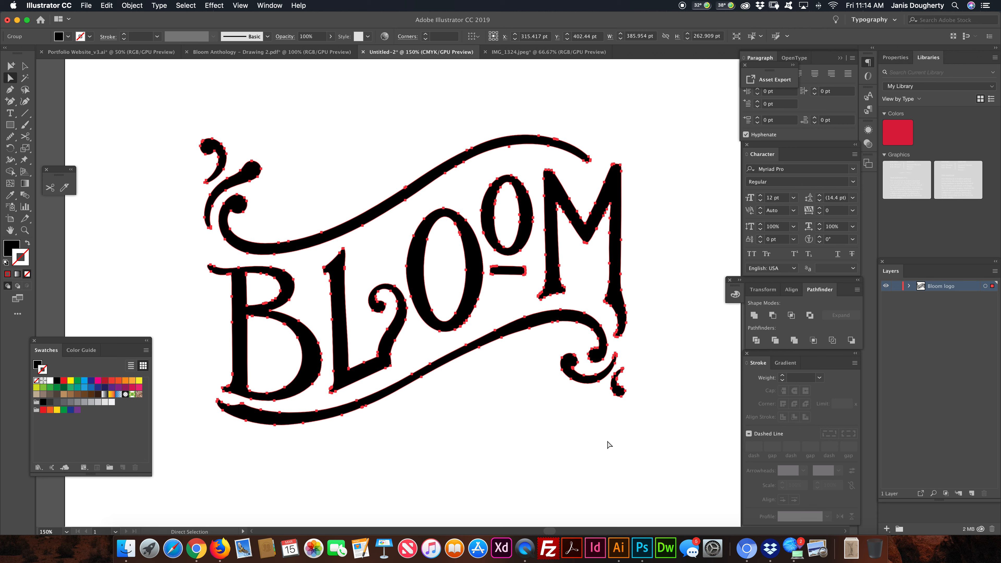
pyautogui.press('v')
pyautogui.press('super+equal')
pyautogui.press('super+equal')
pyautogui.hscroll(4, 550, 382)
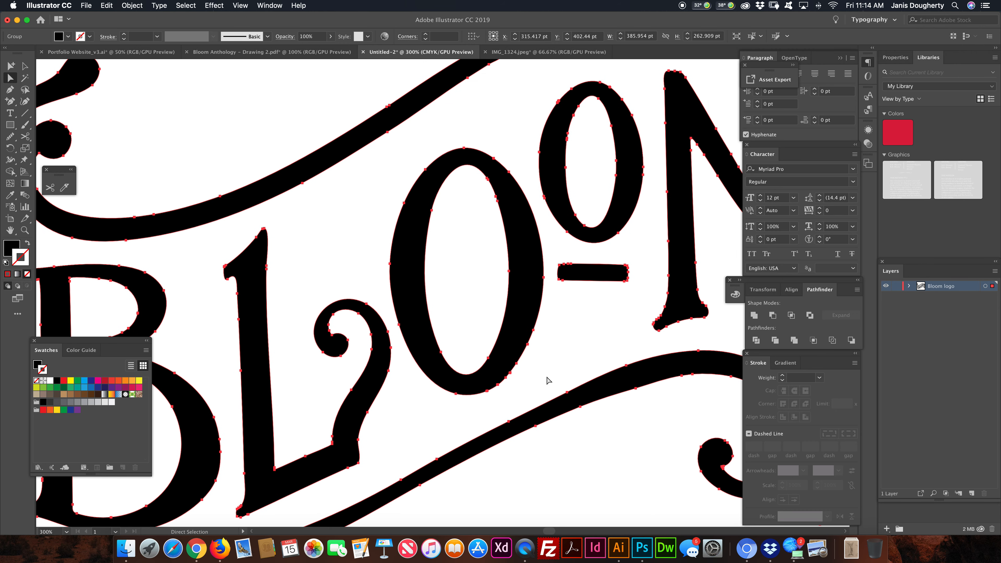
pyautogui.hscroll(2, 392, 332)
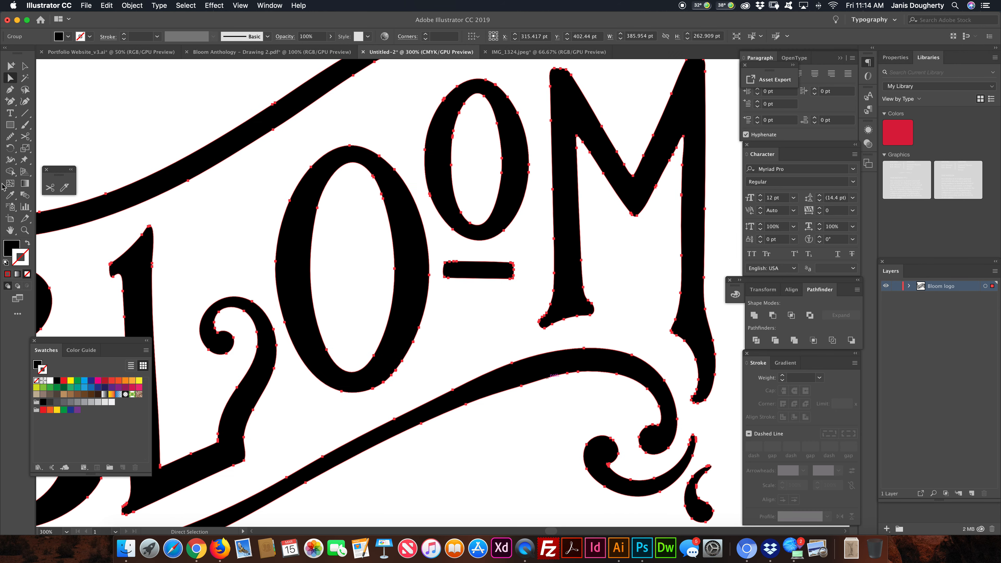
# - Smooth the outline of the M's left foot and its curled right tail with the Smooth tool
pyautogui.click(10, 137)
pyautogui.moveTo(555, 279); pyautogui.dragTo(562, 322)
pyautogui.moveTo(689, 359); pyautogui.dragTo(705, 389)
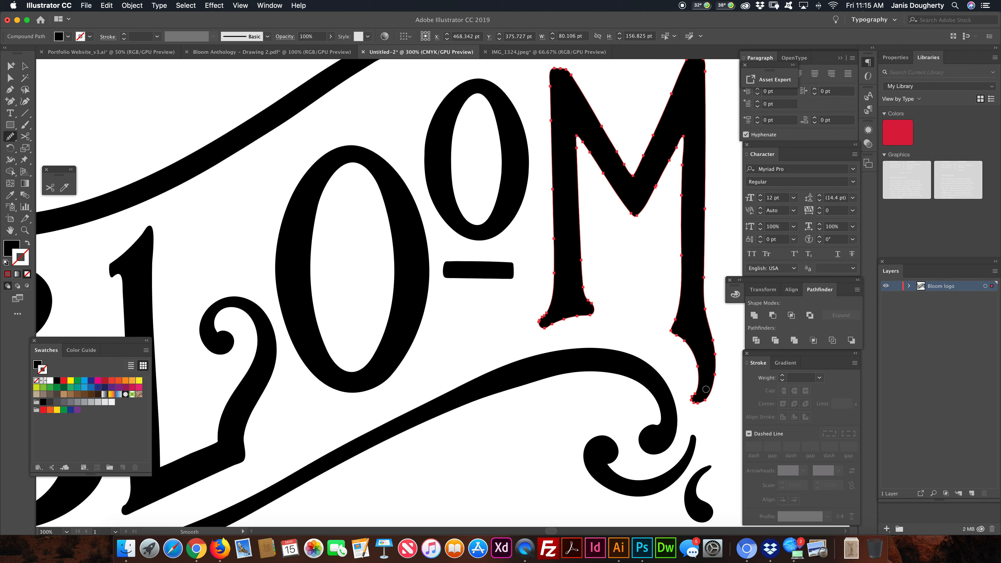
pyautogui.moveTo(711, 336); pyautogui.dragTo(714, 384)
pyautogui.press('a')
pyautogui.press('super+z')
# - Examine the anchor points of the large O and the upper swash, then deselect the artwork
pyautogui.keyDown('super'); pyautogui.click(408, 225); pyautogui.keyUp('super')
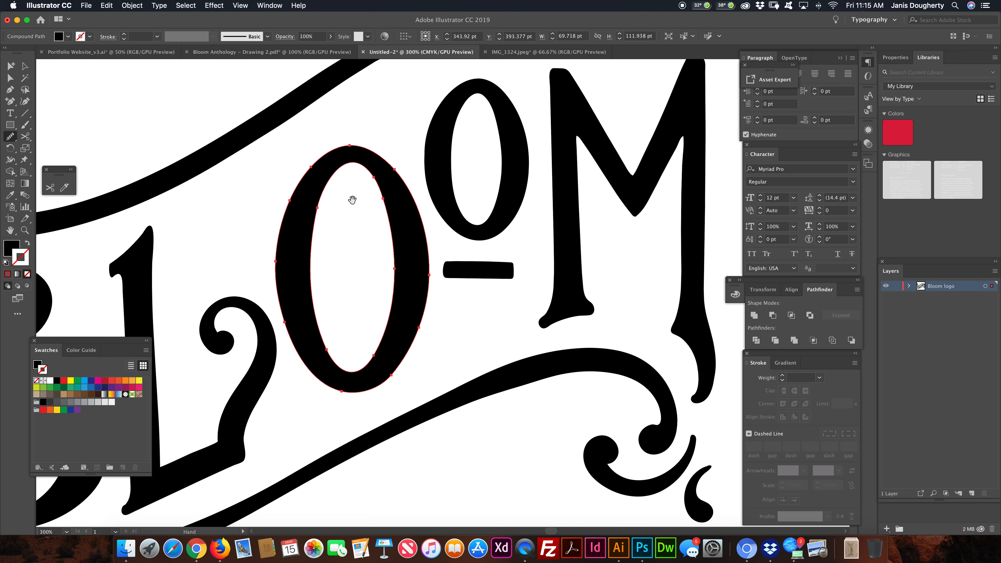
pyautogui.moveTo(352, 200); pyautogui.dragTo(429, 322)
pyautogui.keyDown('super'); pyautogui.click(348, 238); pyautogui.keyUp('super')
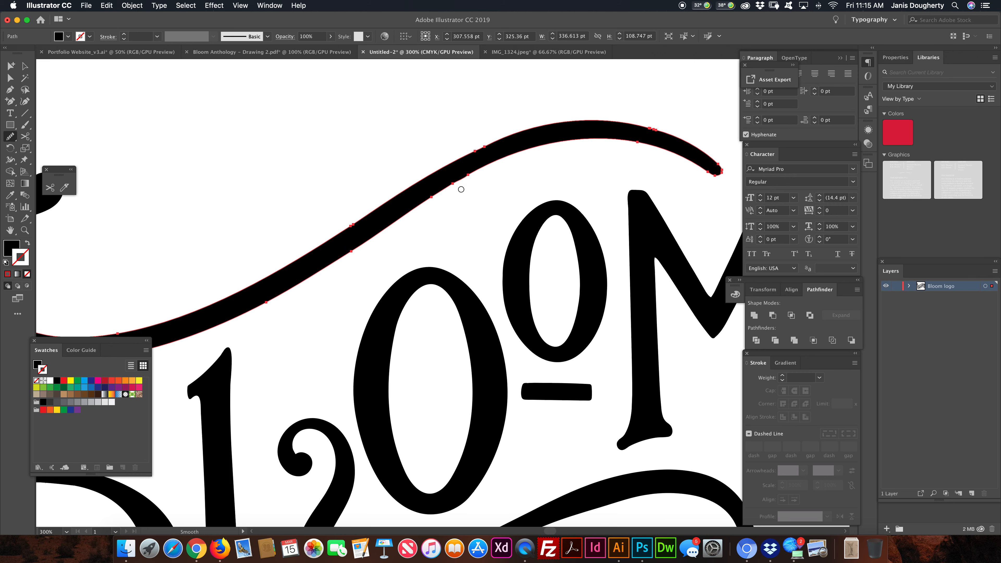
pyautogui.press('super+minus')
pyautogui.press('super+minus')
pyautogui.moveTo(498, 282); pyautogui.dragTo(450, 203)
pyautogui.press('a')
pyautogui.click(295, 112)
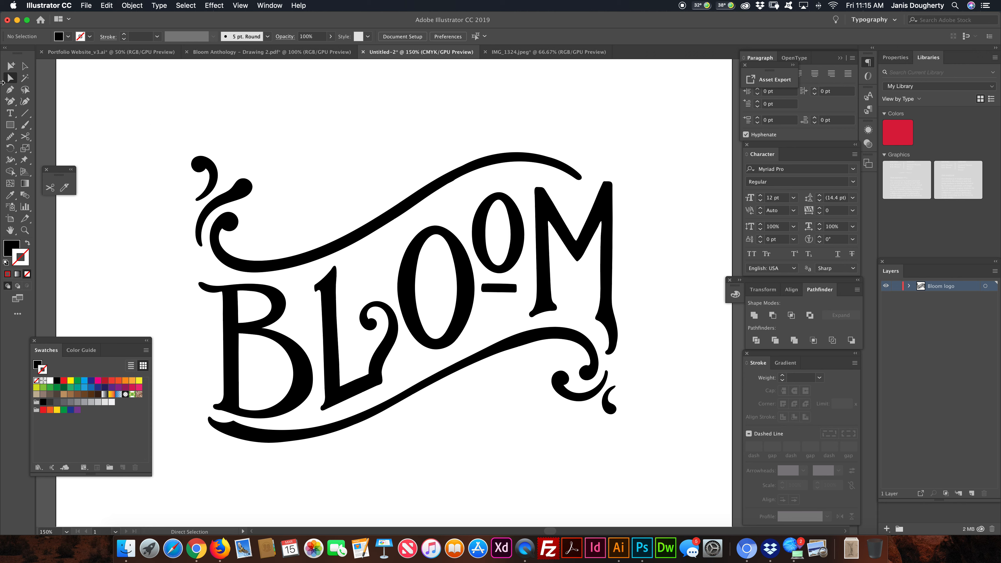
# - Select the entire BLOOM artwork with the Selection tool and check whether it is grouped
pyautogui.click(25, 67)
pyautogui.scroll(-2, 199, 158)
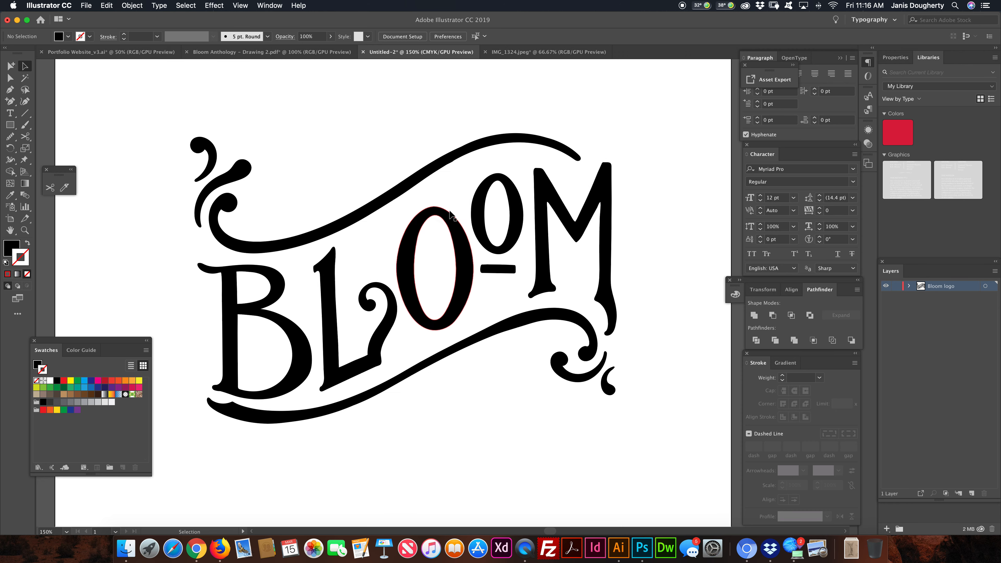
pyautogui.moveTo(158, 86); pyautogui.dragTo(722, 473)
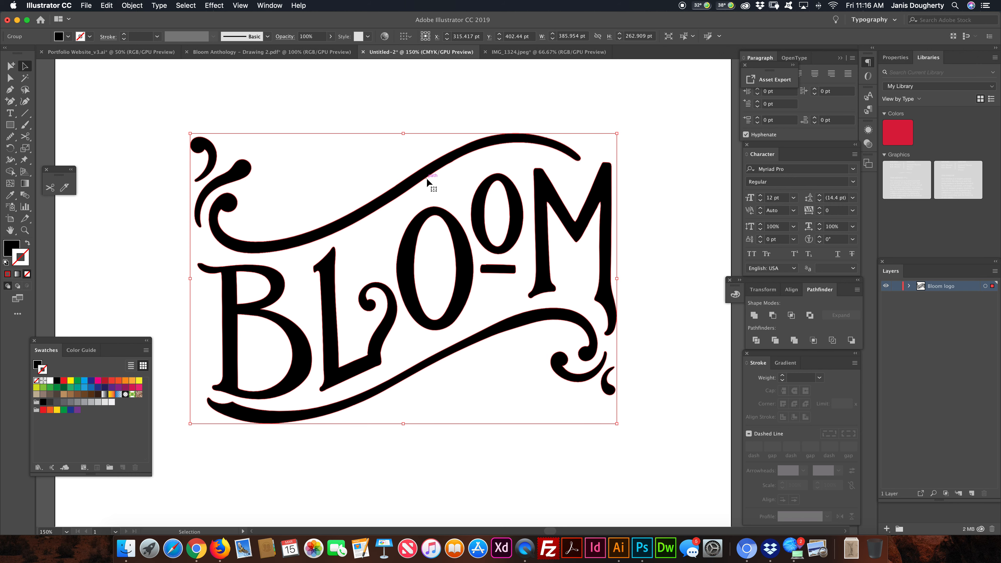
pyautogui.click(132, 5)
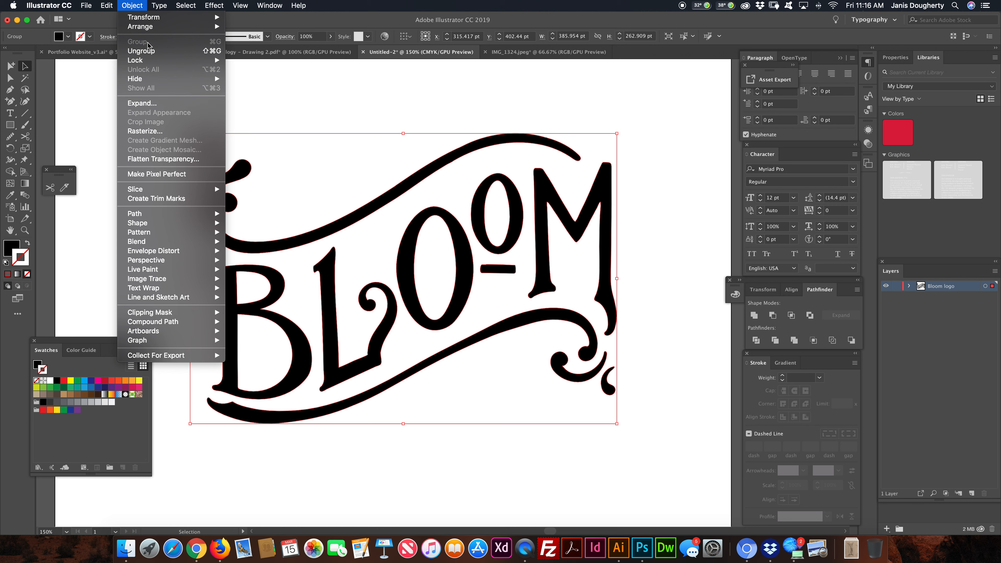
pyautogui.click(314, 84)
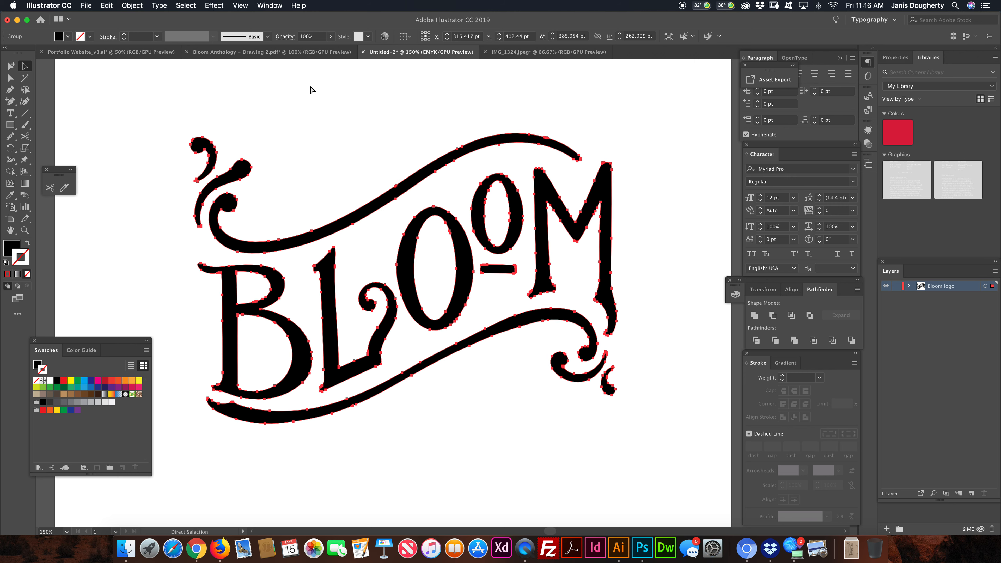
# - Add a new layer beneath the Bloom logo layer and lock the Bloom logo layer
pyautogui.click(972, 493)
pyautogui.moveTo(945, 289); pyautogui.dragTo(955, 313)
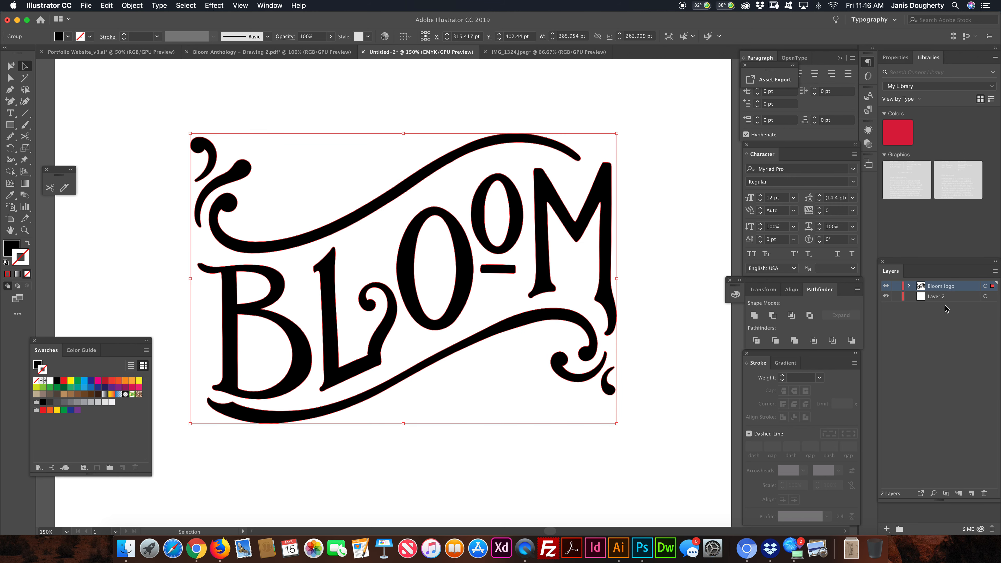
pyautogui.click(978, 301)
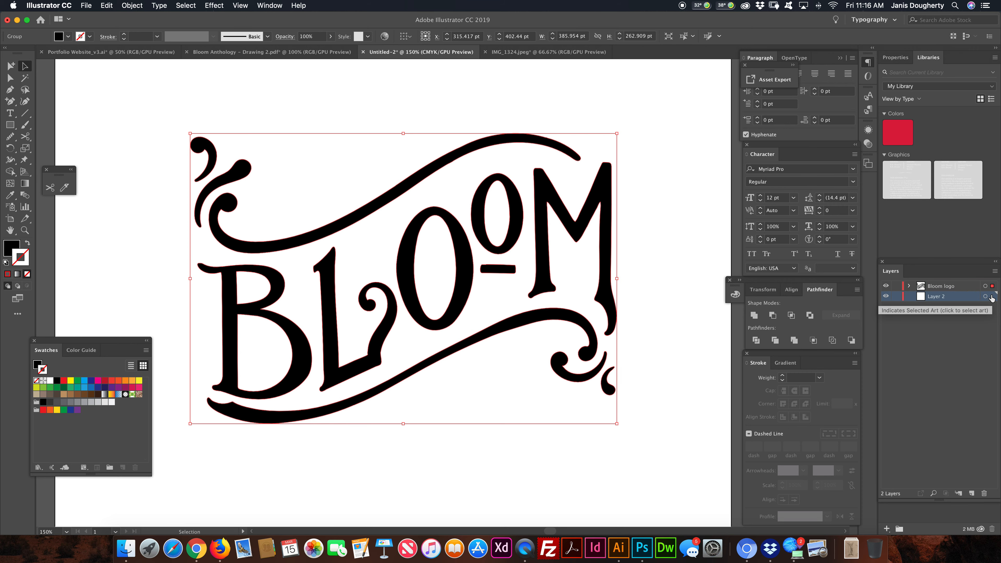
pyautogui.click(987, 297)
pyautogui.click(896, 286)
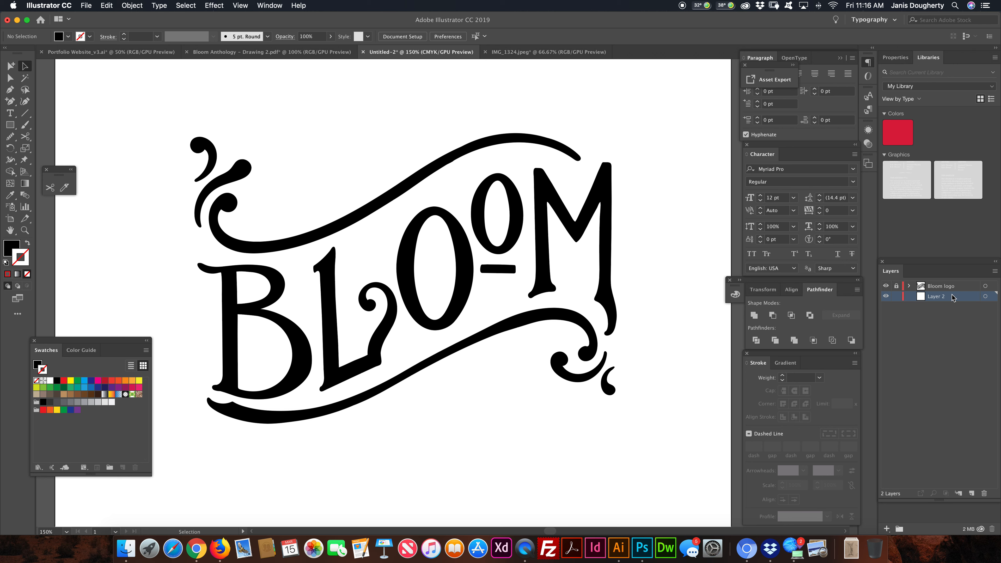
# - Paste a copy of the lettering in place on Layer 2 and give it a 4 pt magenta stroke with round joins
pyautogui.press('super+f')
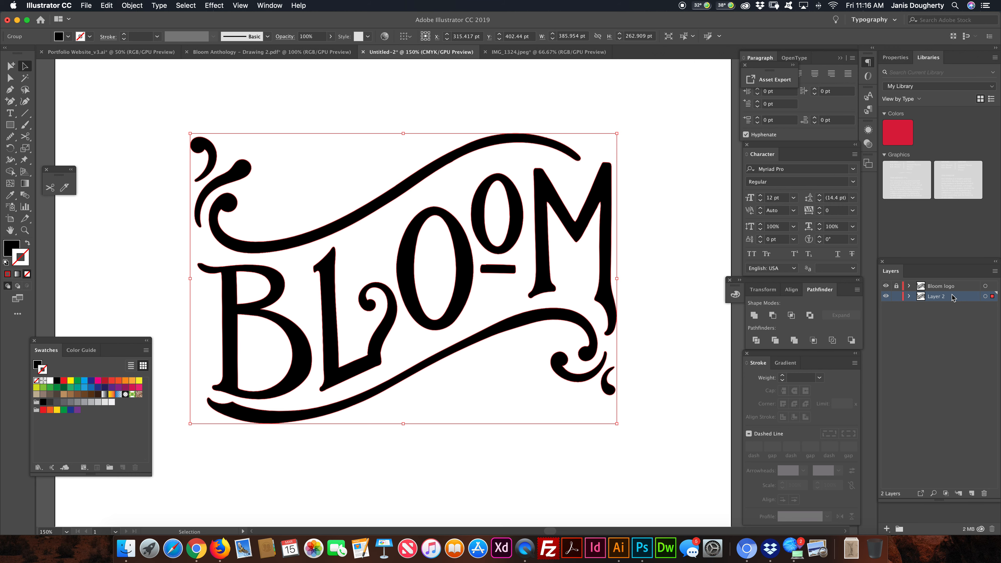
pyautogui.scroll(-1, 401, 364)
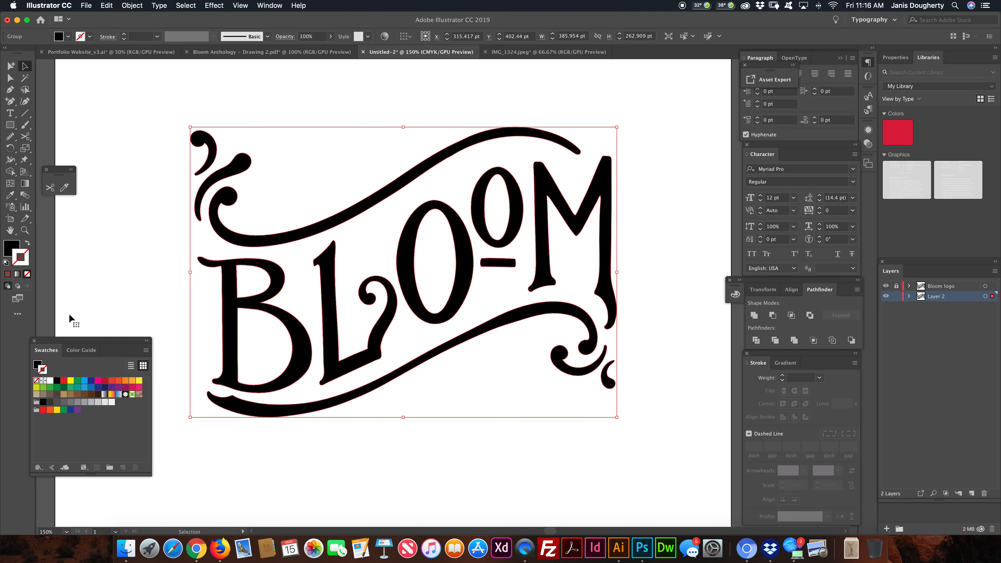
pyautogui.click(97, 381)
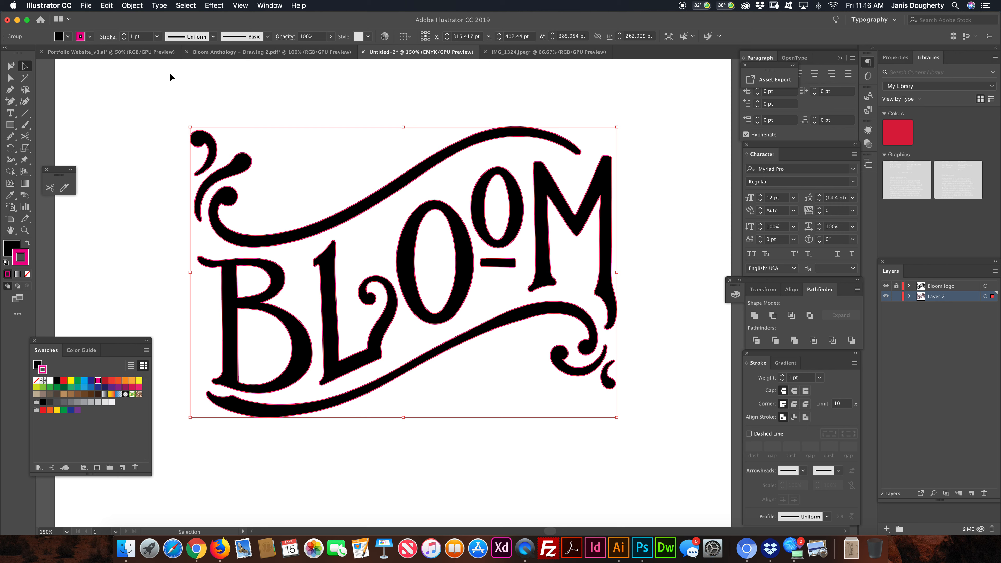
pyautogui.click(125, 36)
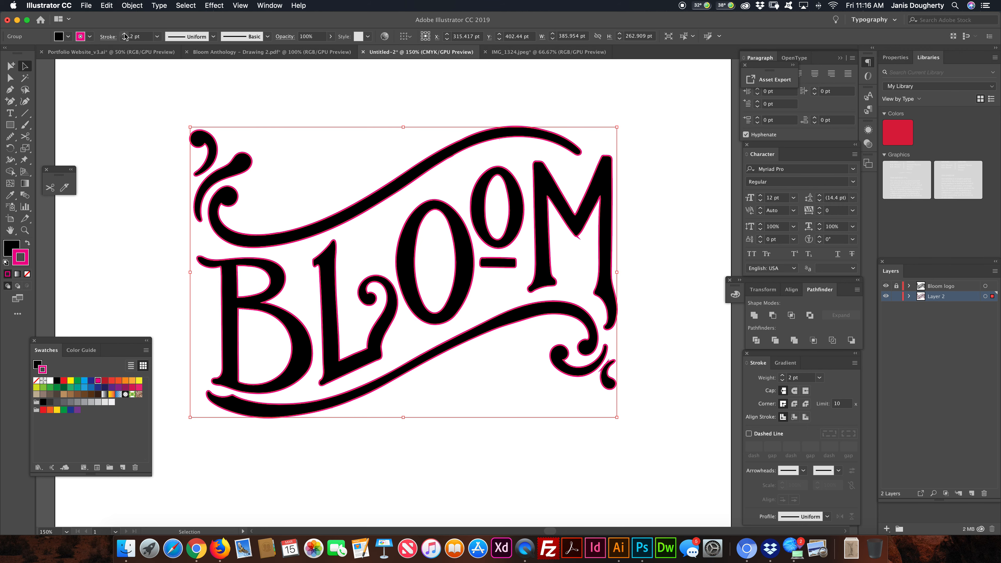
pyautogui.click(125, 36)
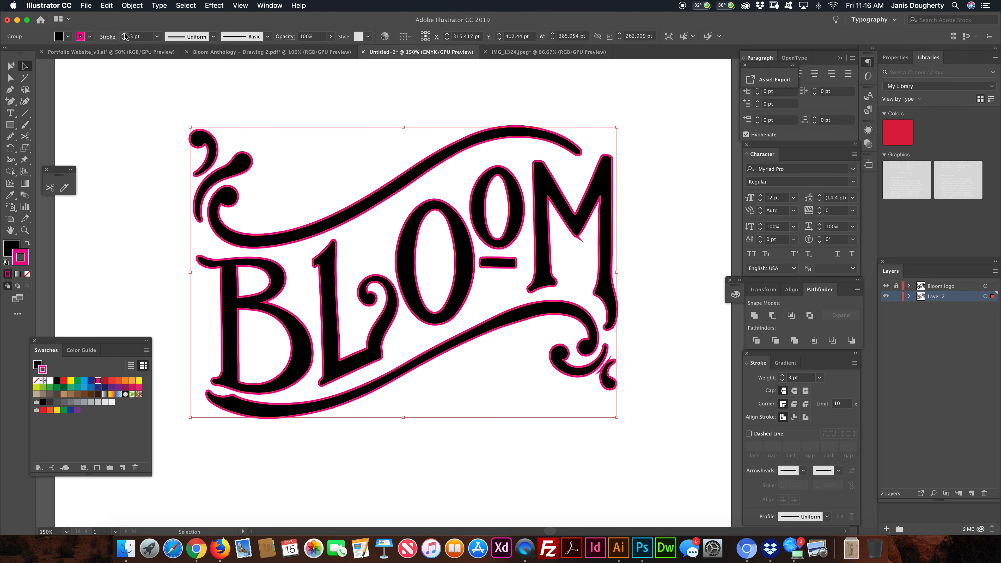
pyautogui.click(125, 36)
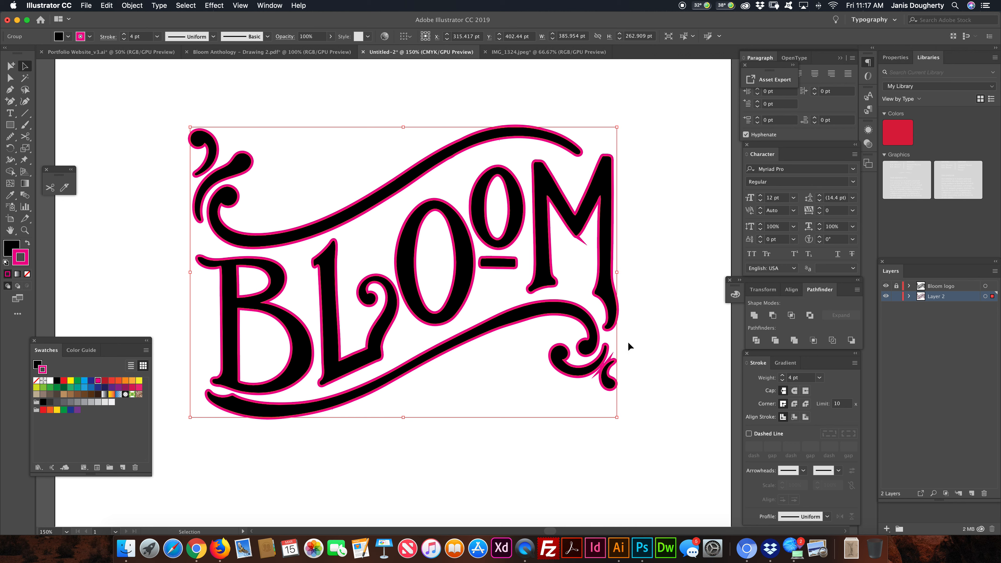
pyautogui.click(795, 405)
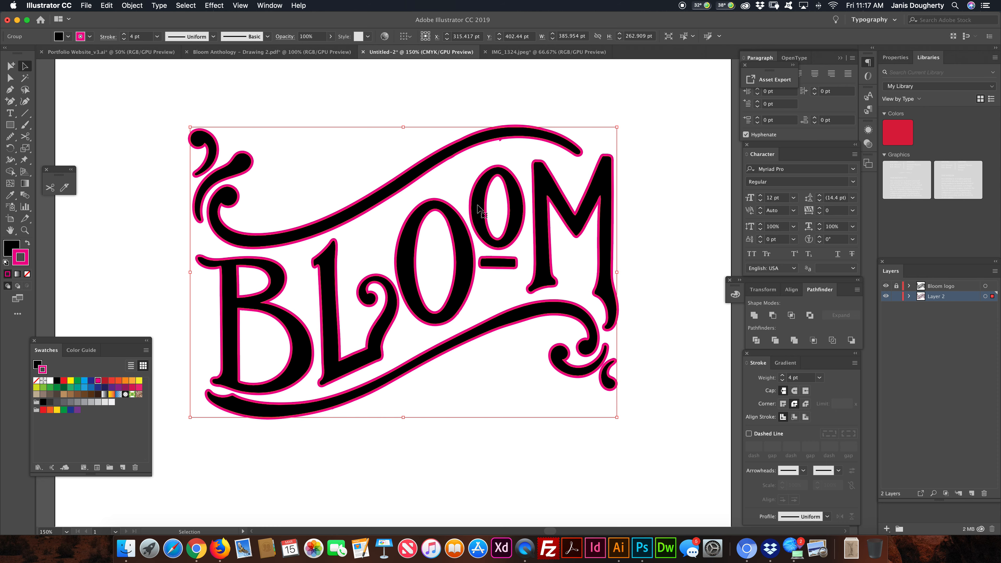
# - Remove the stray anchor point that makes a bump on the lower edge of the upper swash
pyautogui.press('super+equal')
pyautogui.press('super+equal')
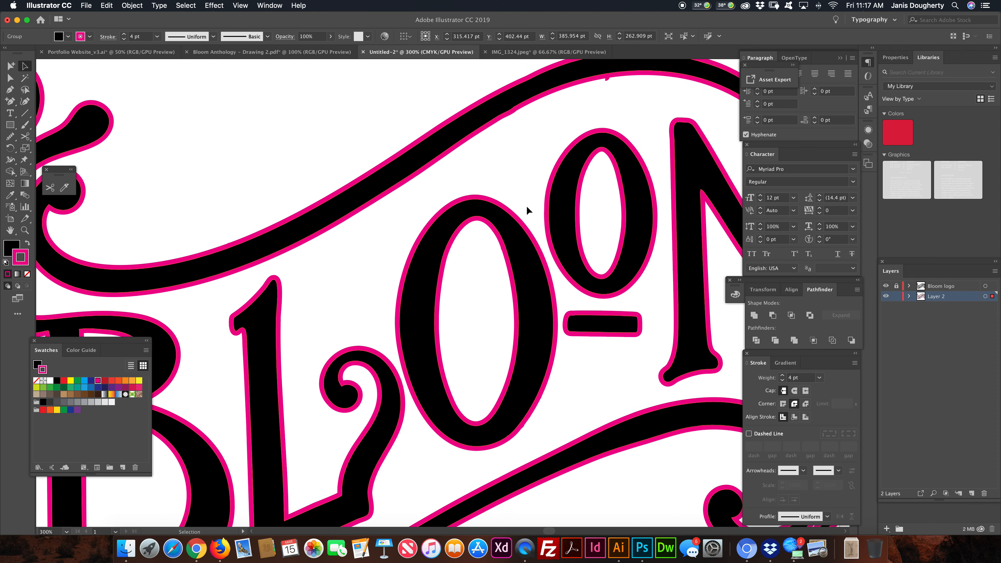
pyautogui.press('super+equal')
pyautogui.press('super+equal')
pyautogui.scroll(5, 564, 194)
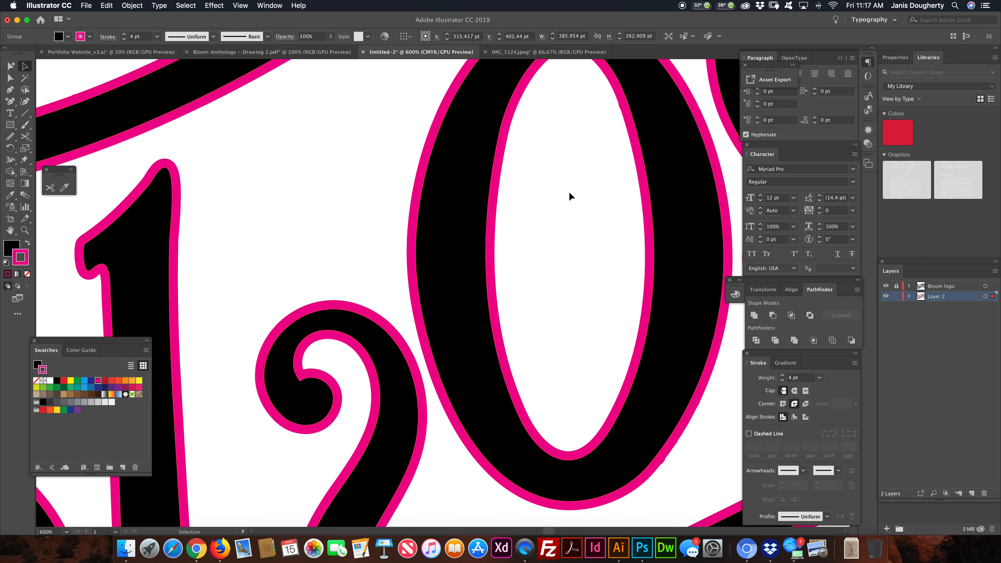
pyautogui.moveTo(585, 170); pyautogui.dragTo(347, 318)
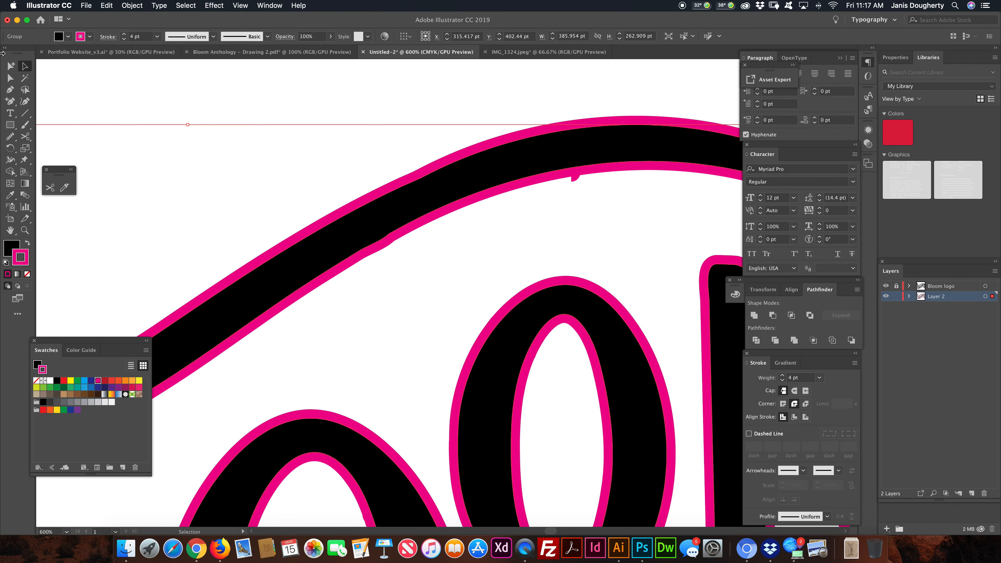
pyautogui.click(10, 78)
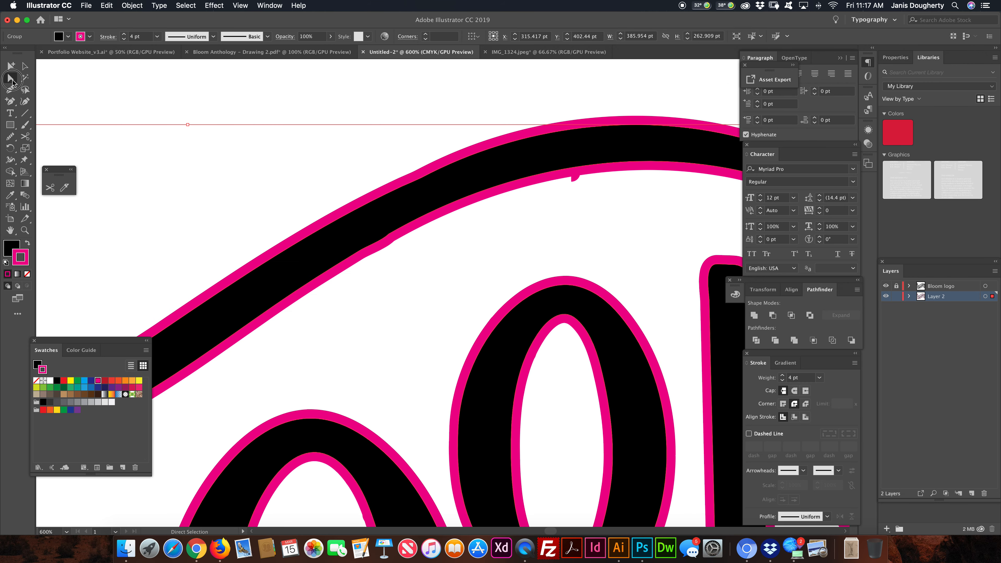
pyautogui.click(571, 172)
pyautogui.click(596, 185)
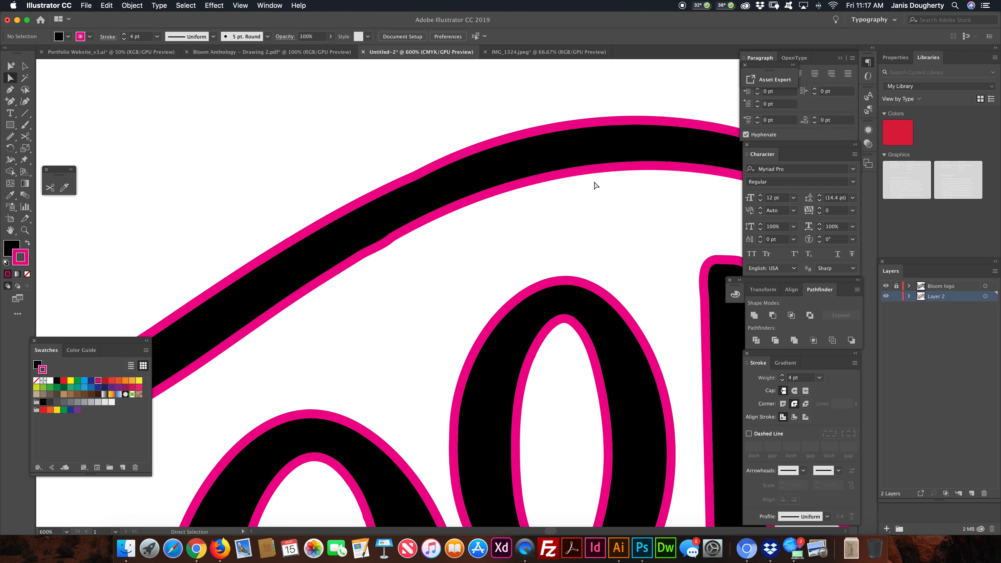
# - Select all the magenta-outlined artwork on Layer 2 with the whole logo in view
pyautogui.press('super+minus')
pyautogui.press('super+minus')
pyautogui.press('super+minus')
pyautogui.press('super+minus')
pyautogui.moveTo(429, 320); pyautogui.dragTo(412, 211)
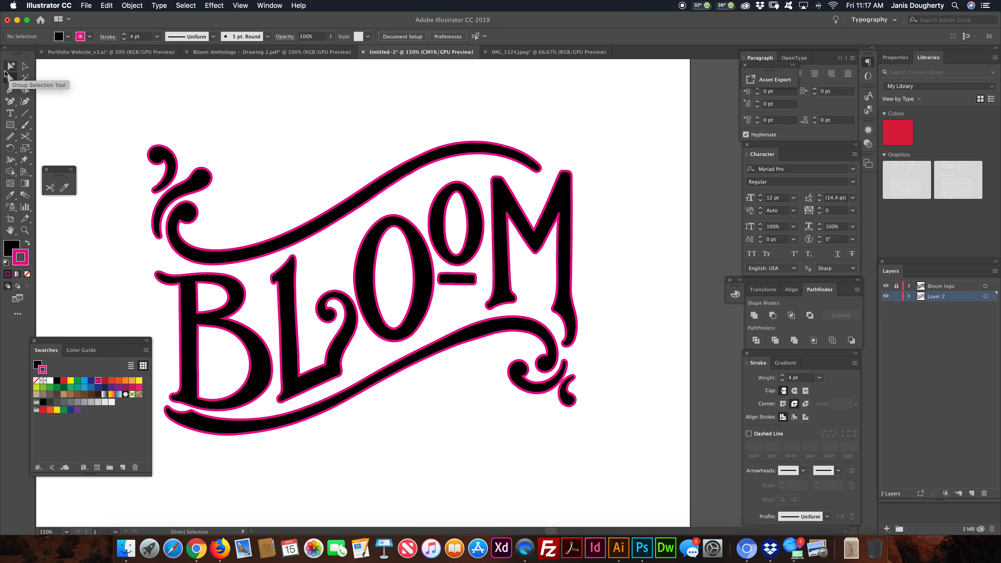
pyautogui.click(23, 67)
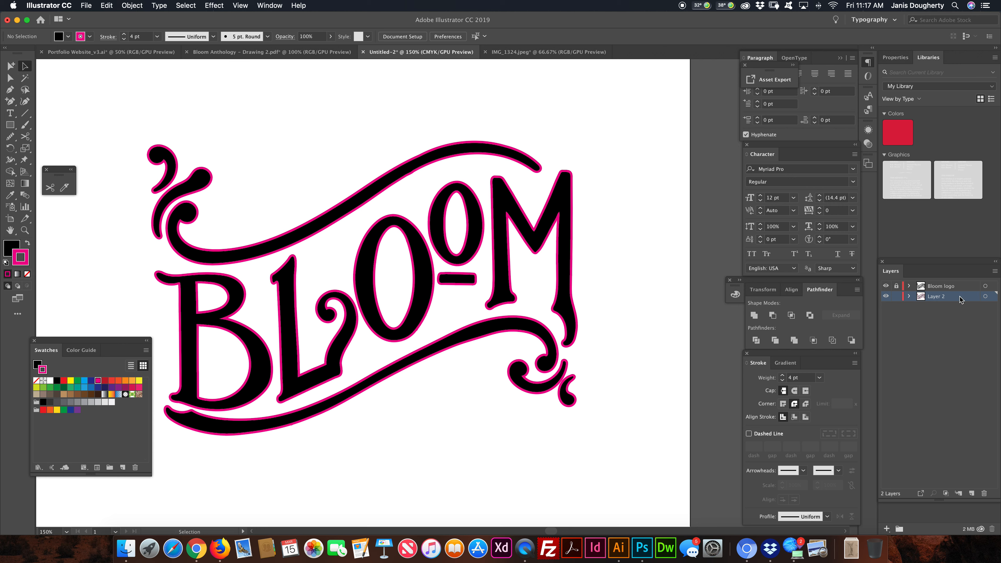
pyautogui.click(990, 298)
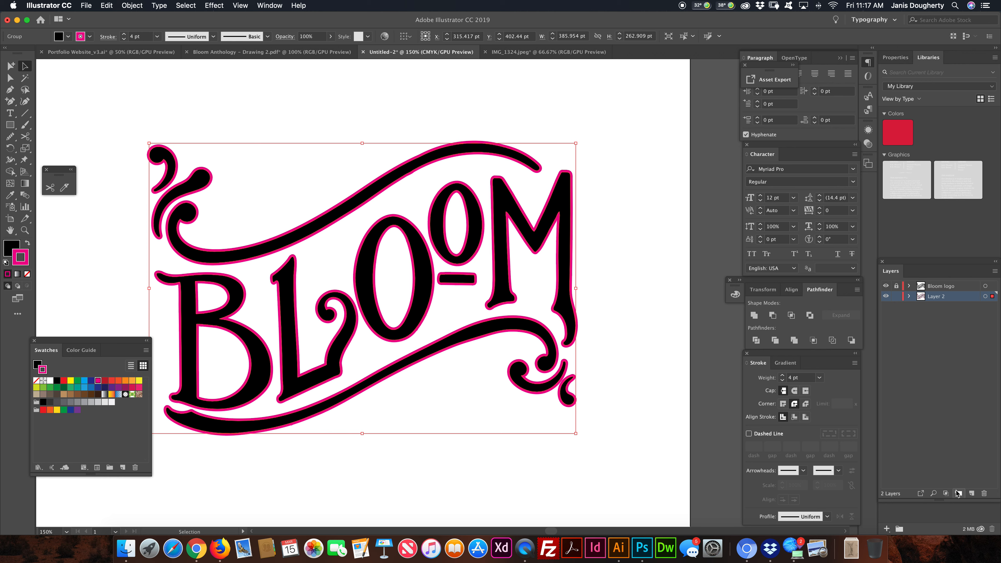
# - Add a layer named "shadow layer" at the bottom of the layer stack and lock Layer 2
pyautogui.click(971, 493)
pyautogui.moveTo(950, 300); pyautogui.dragTo(951, 311)
pyautogui.doubleClick(951, 306)
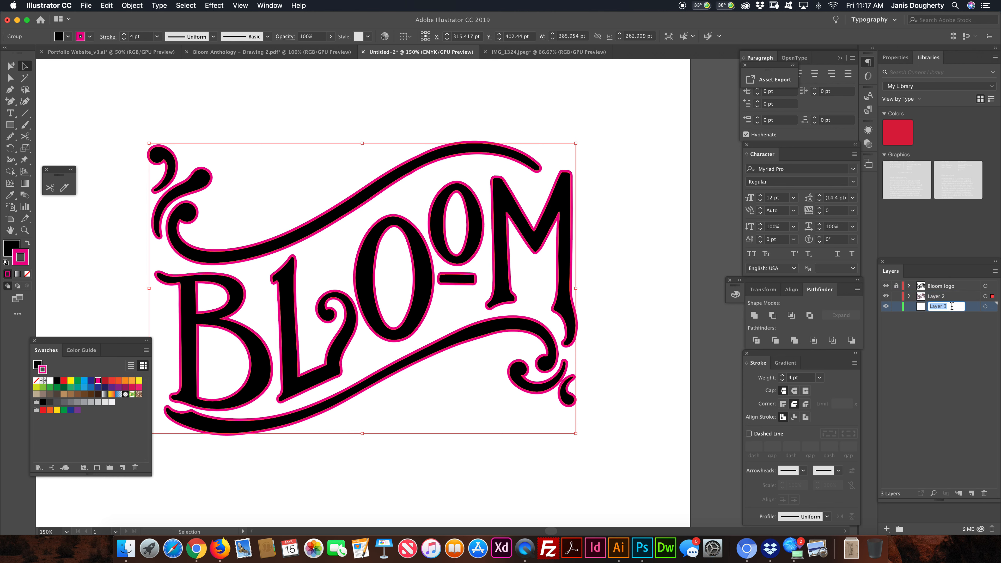
pyautogui.write('shadow layer')
pyautogui.press('Return')
pyautogui.click(896, 296)
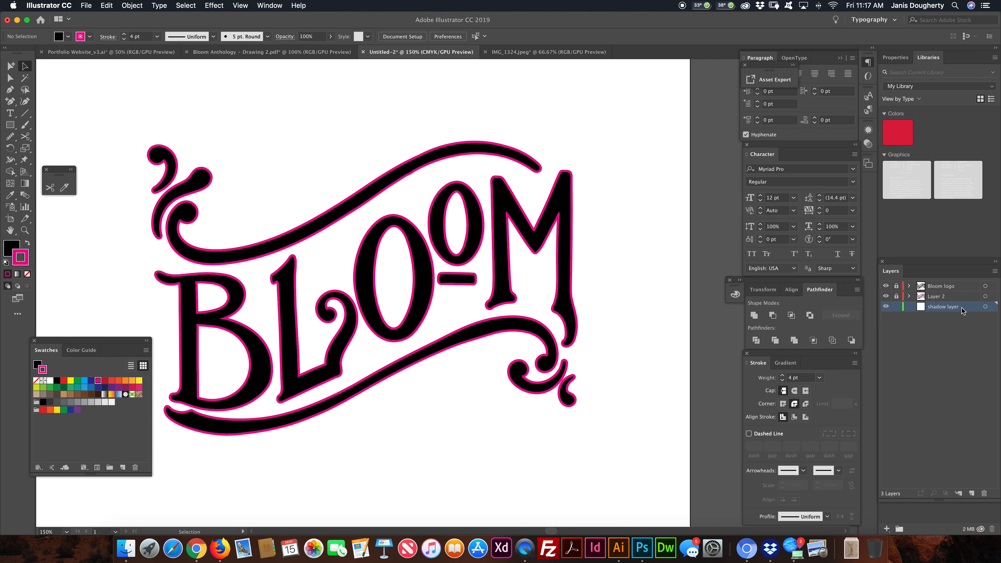
# - Paste a copy of the outlined lettering in place on the shadow layer and give it a 5 pt gray stroke
pyautogui.press('super+f')
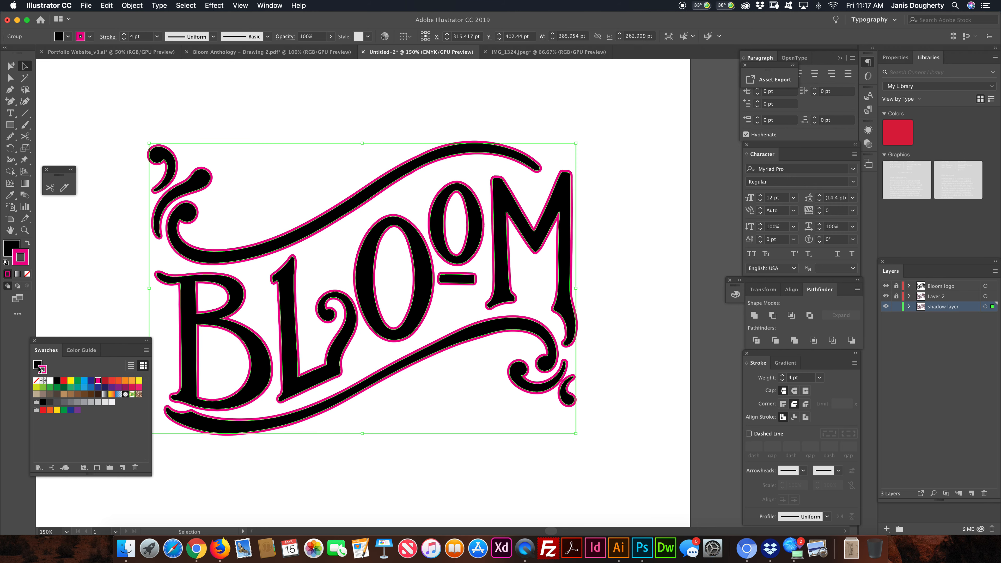
pyautogui.click(84, 402)
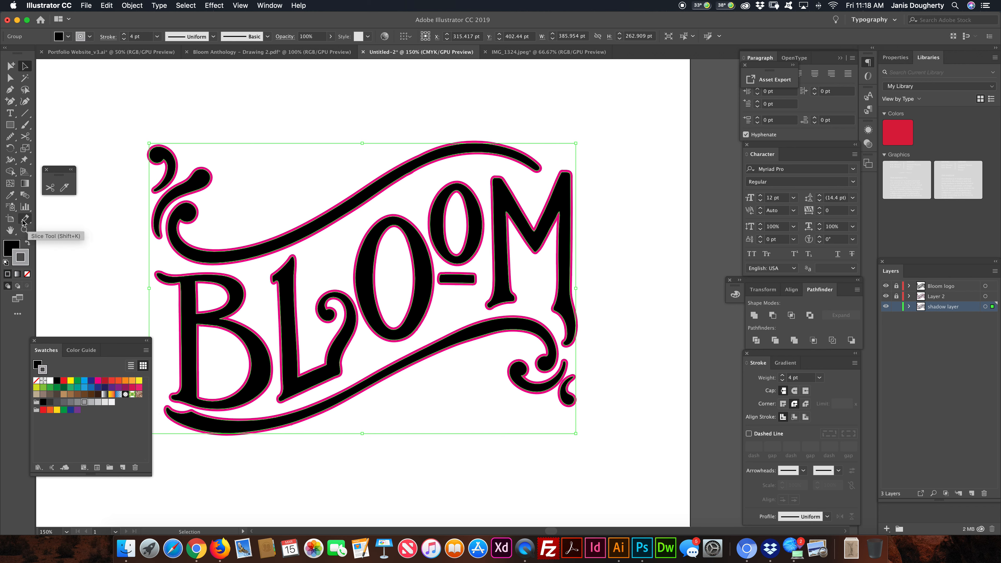
pyautogui.click(125, 34)
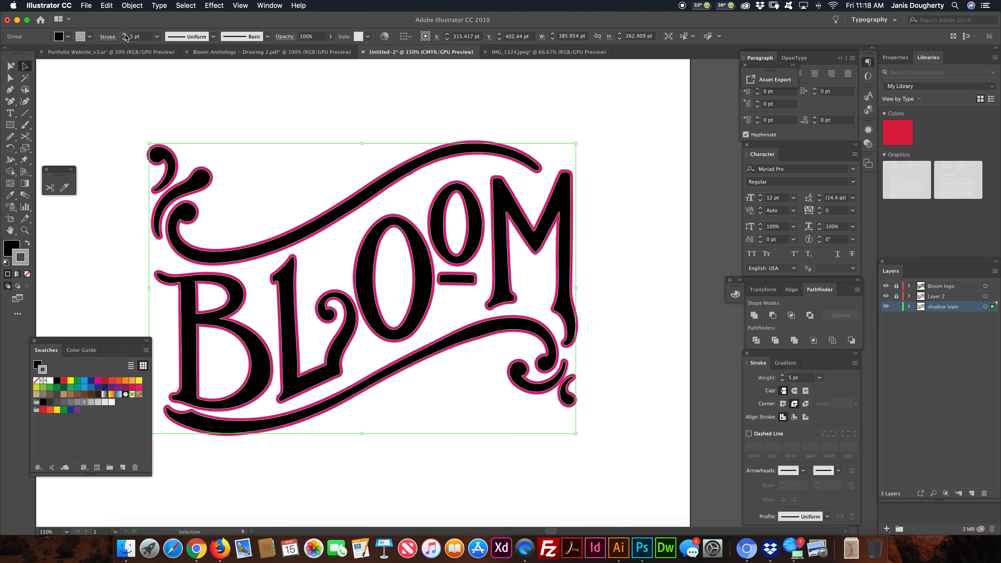
# - Offset the gray shadow copy about 2.5 pt right and 1 pt down, and set its stroke to 6 pt
pyautogui.press('Right')
pyautogui.press('Right')
pyautogui.press('Right')
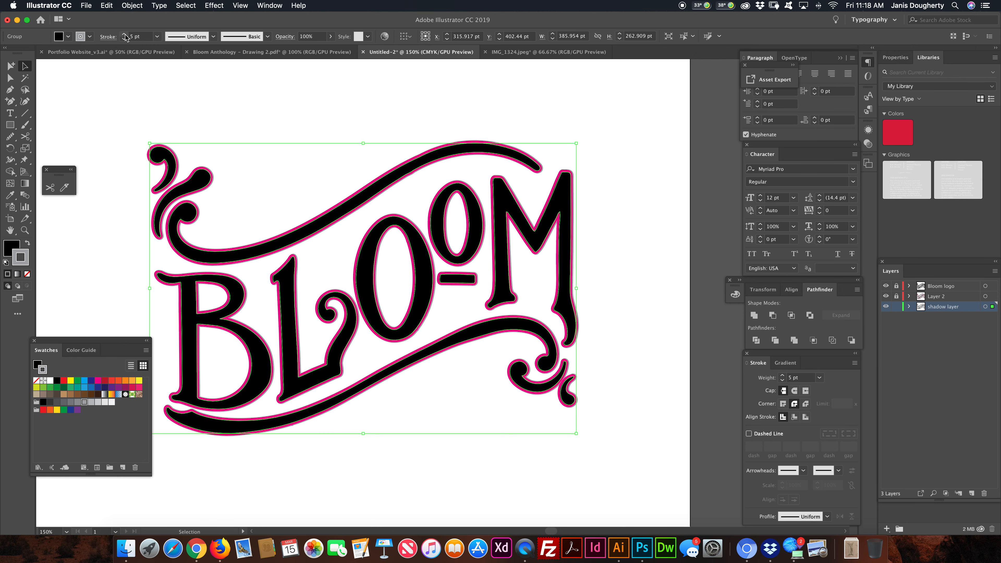
pyautogui.press('Right')
pyautogui.press('Right')
pyautogui.press('Right')
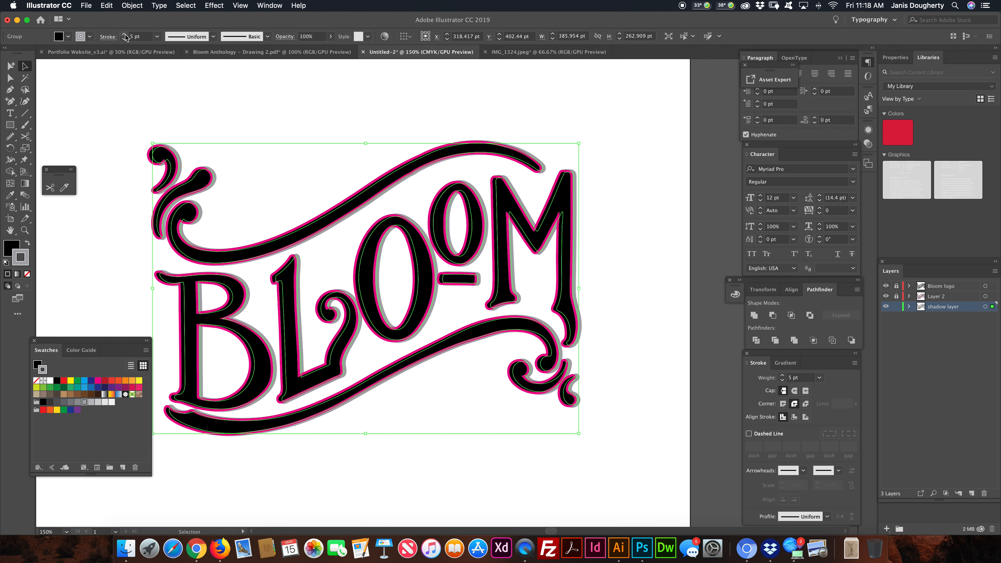
pyautogui.press('Down')
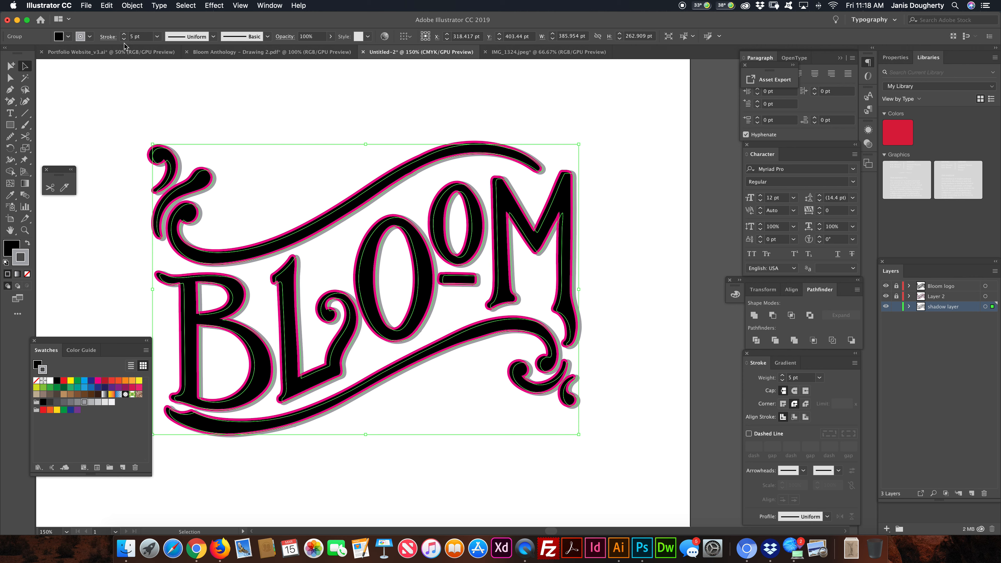
pyautogui.click(126, 34)
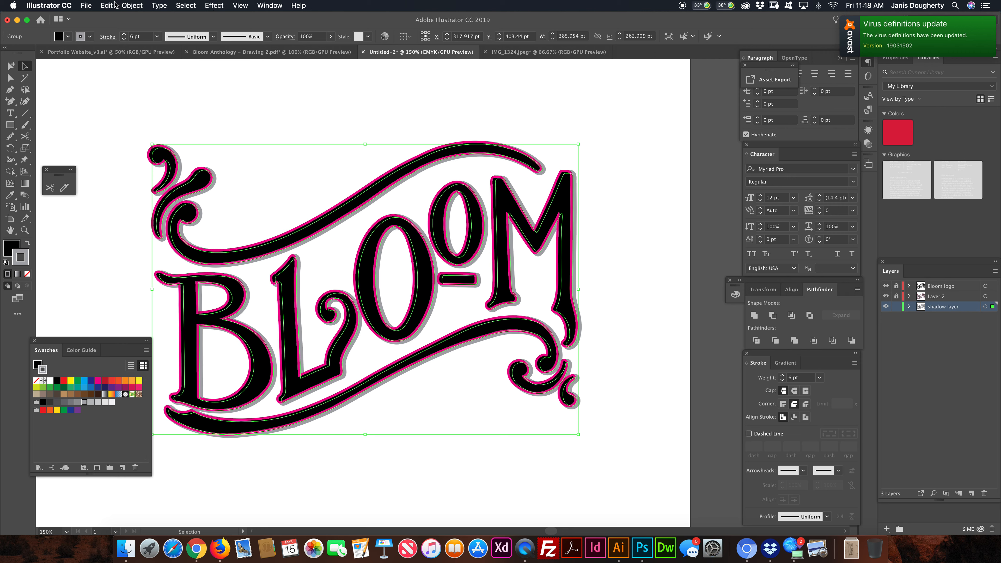
# - Outline the stroke of the gray shadow copy and unite its pieces into solid gray shapes
pyautogui.click(133, 6)
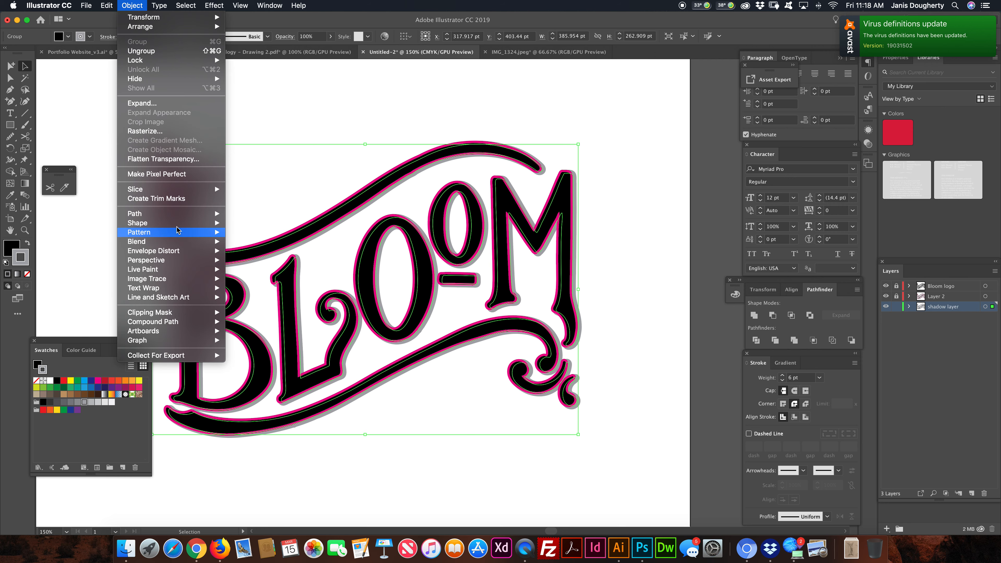
pyautogui.moveTo(185, 214)
pyautogui.click(307, 239)
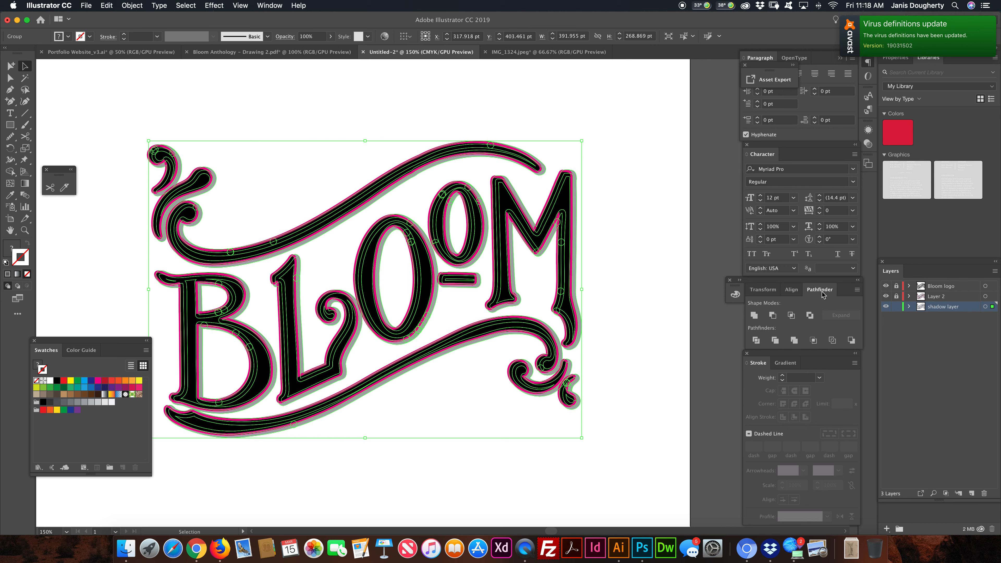
pyautogui.moveTo(820, 290); pyautogui.dragTo(592, 104)
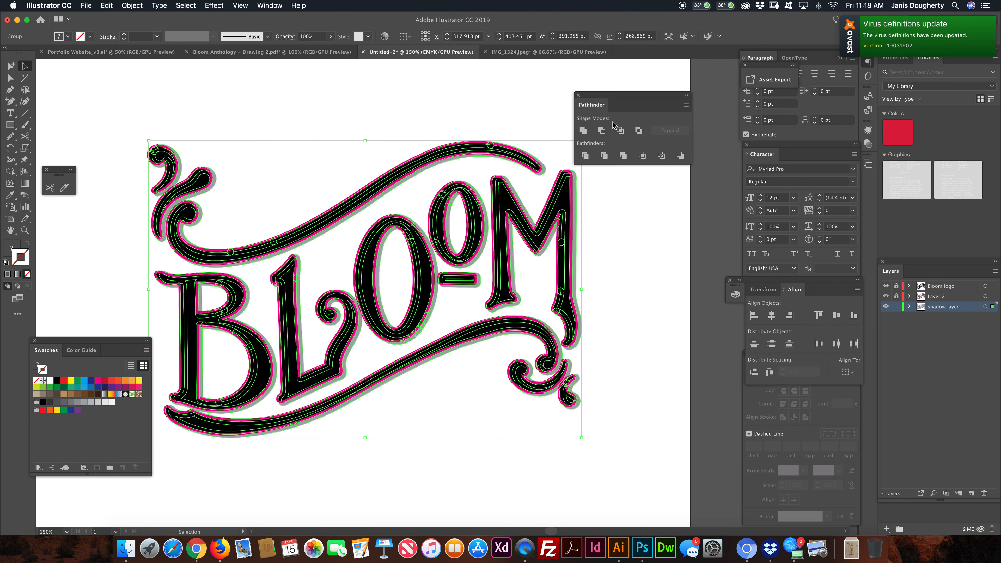
pyautogui.click(583, 131)
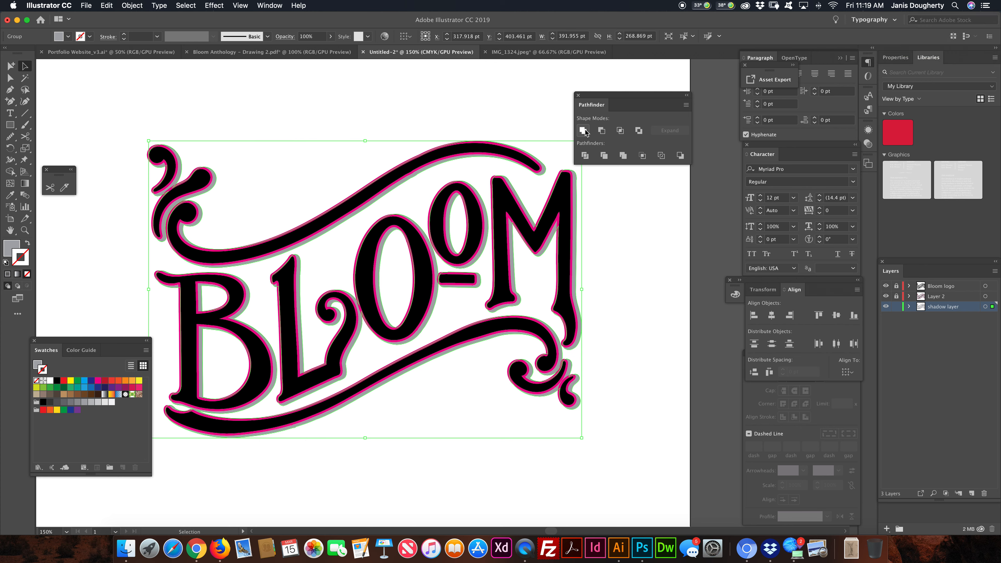
# - With the shadow layer locked and Layer 2 unlocked, outline the magenta artwork's stroke and unite it into solid magenta shapes
pyautogui.click(896, 307)
pyautogui.click(897, 296)
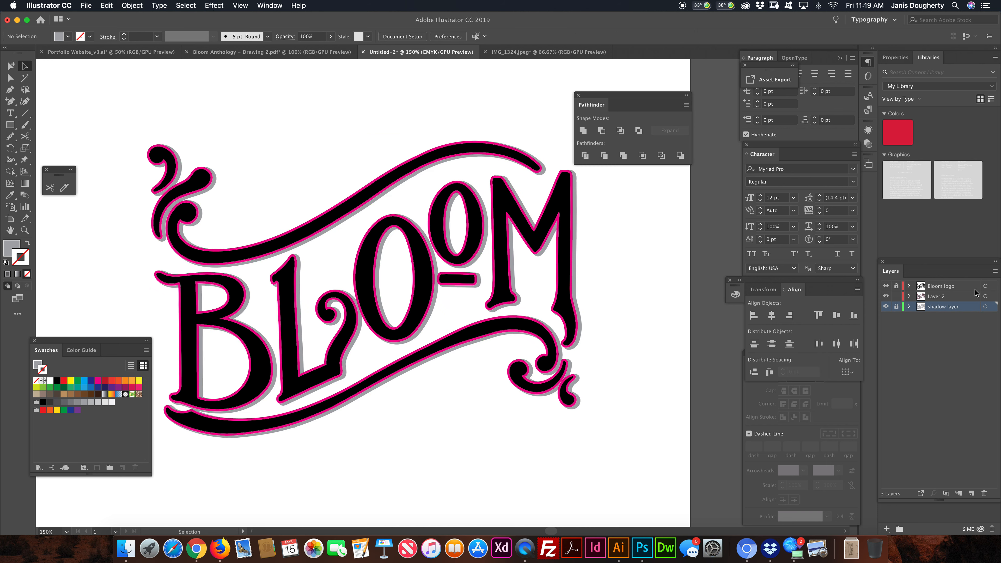
pyautogui.click(991, 297)
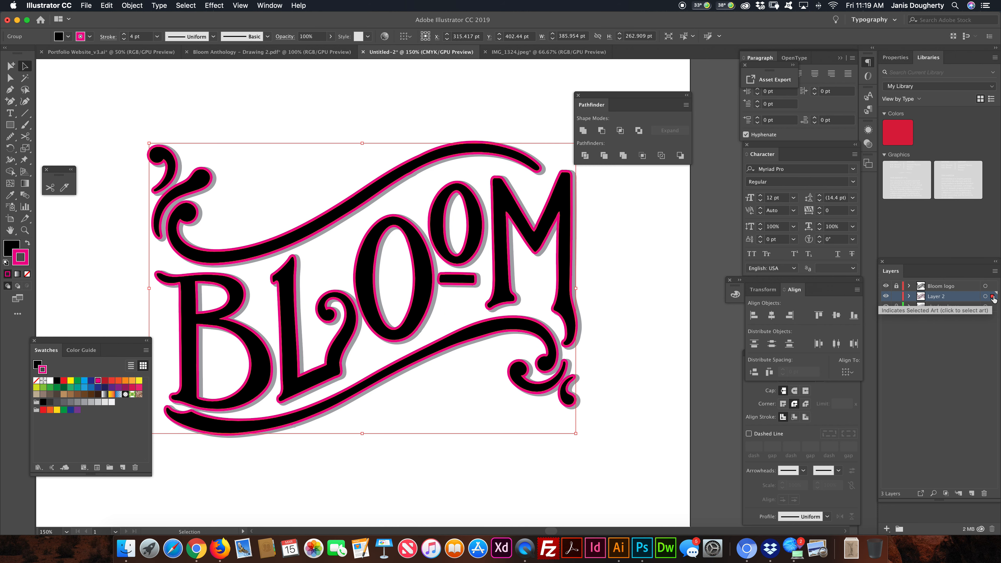
pyautogui.click(137, 4)
pyautogui.moveTo(166, 214)
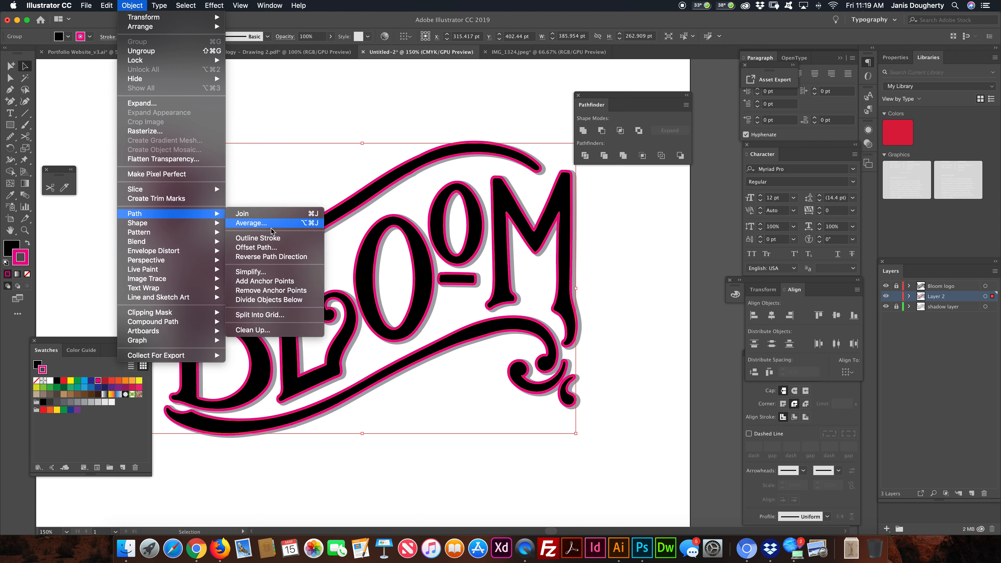
pyautogui.click(271, 239)
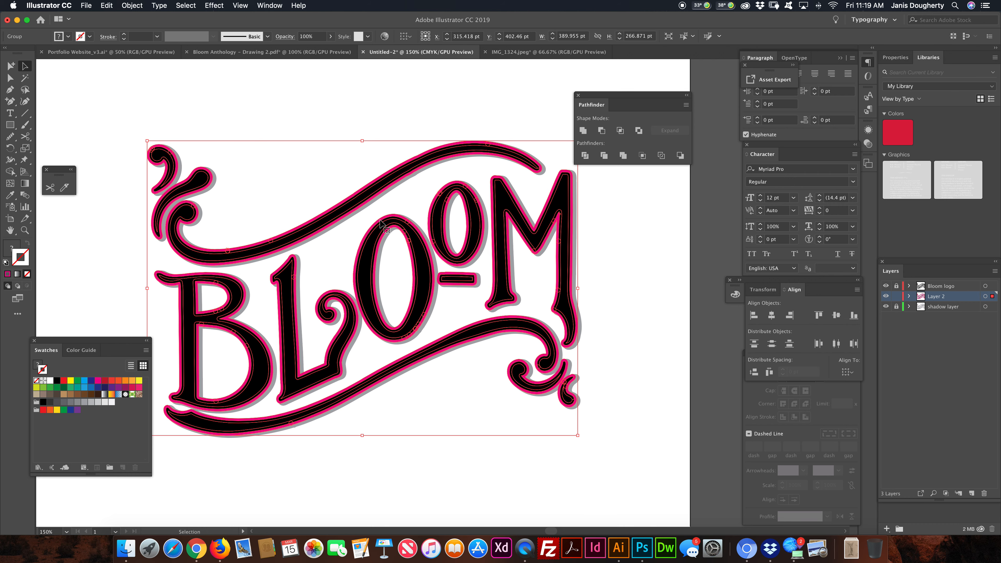
pyautogui.click(583, 130)
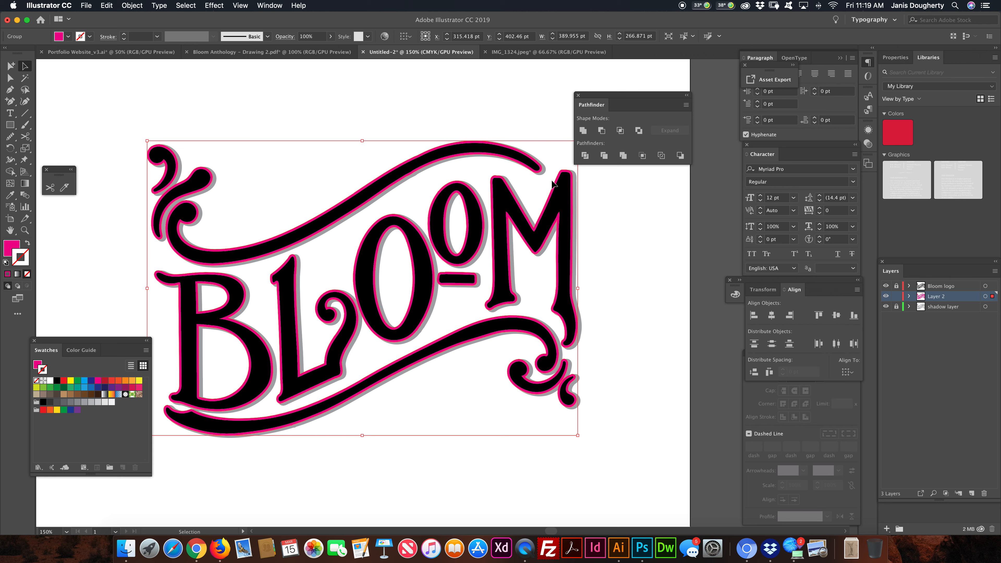
# - Unlock the shadow layer, move the magenta artwork from Layer 2 onto it in place, and select everything on that layer
pyautogui.click(897, 307)
pyautogui.press('Delete')
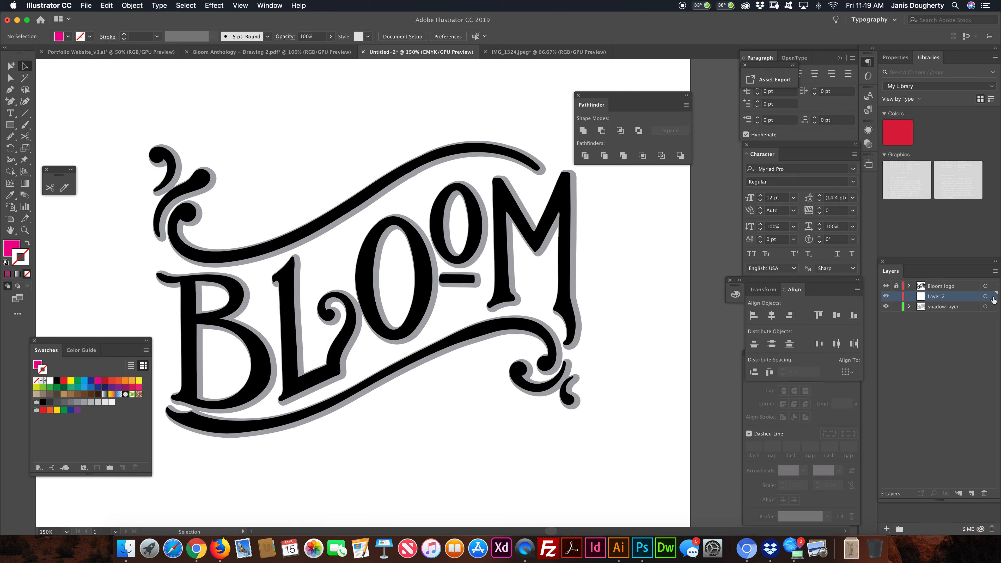
pyautogui.click(938, 309)
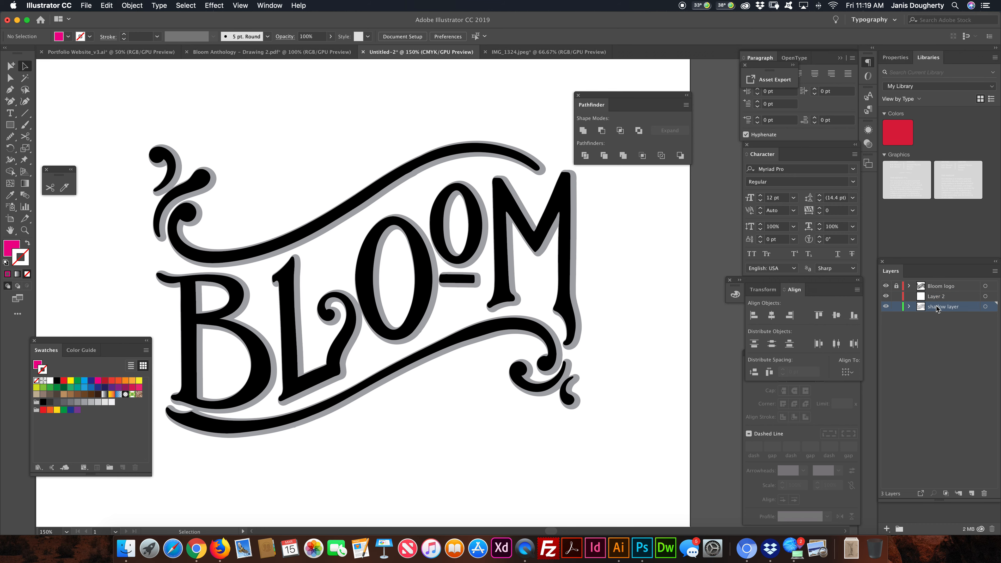
pyautogui.press('super+f')
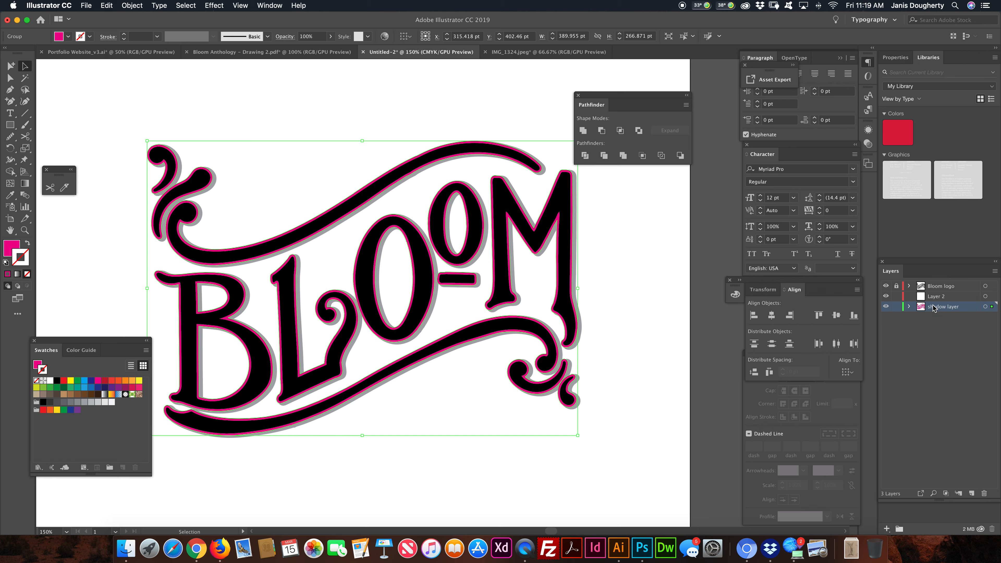
pyautogui.click(991, 307)
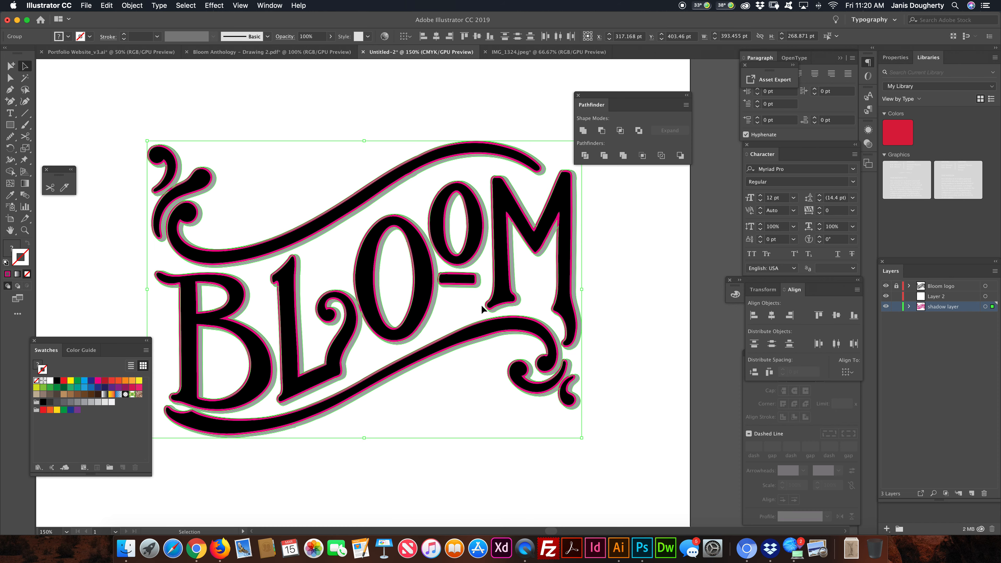
pyautogui.hotkey('shift', 'Down')
pyautogui.hotkey('shift', 'Right')
pyautogui.press('super+z')
pyautogui.press('super+z')
# - Divide the overlapping magenta and gray shapes on the shadow layer, ungroup the resulting pieces and clear the selection
pyautogui.click(585, 155)
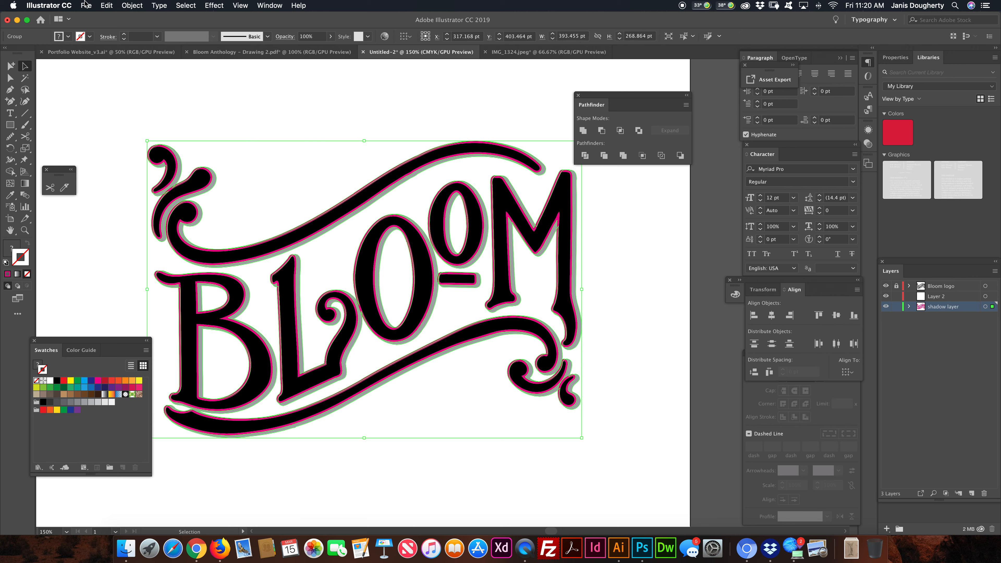
pyautogui.click(132, 5)
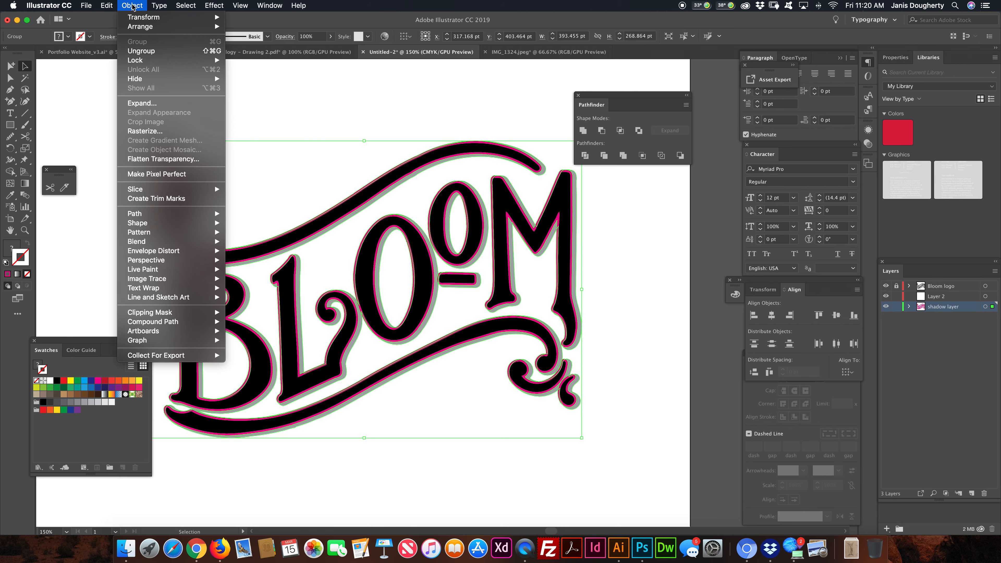
pyautogui.click(148, 52)
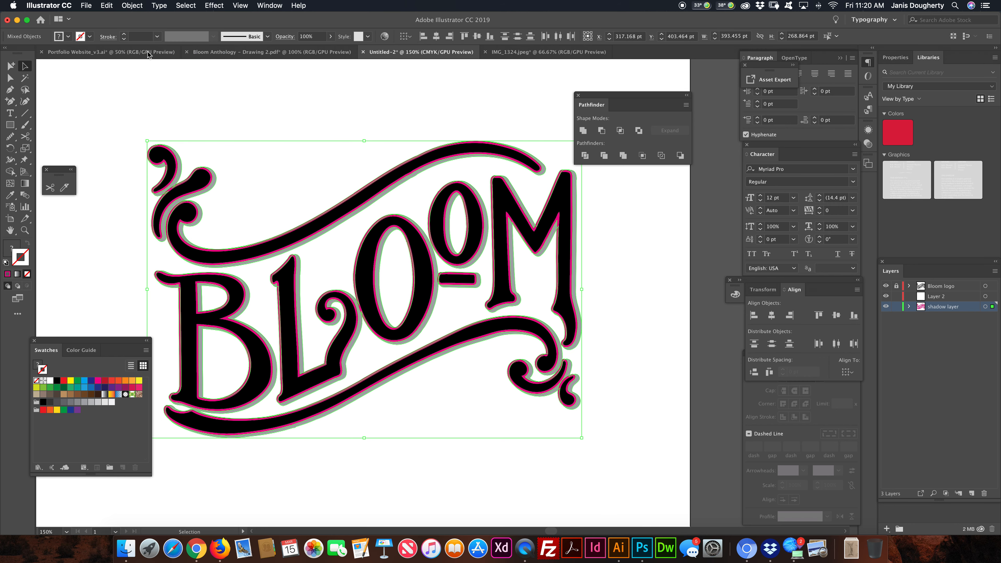
pyautogui.click(195, 104)
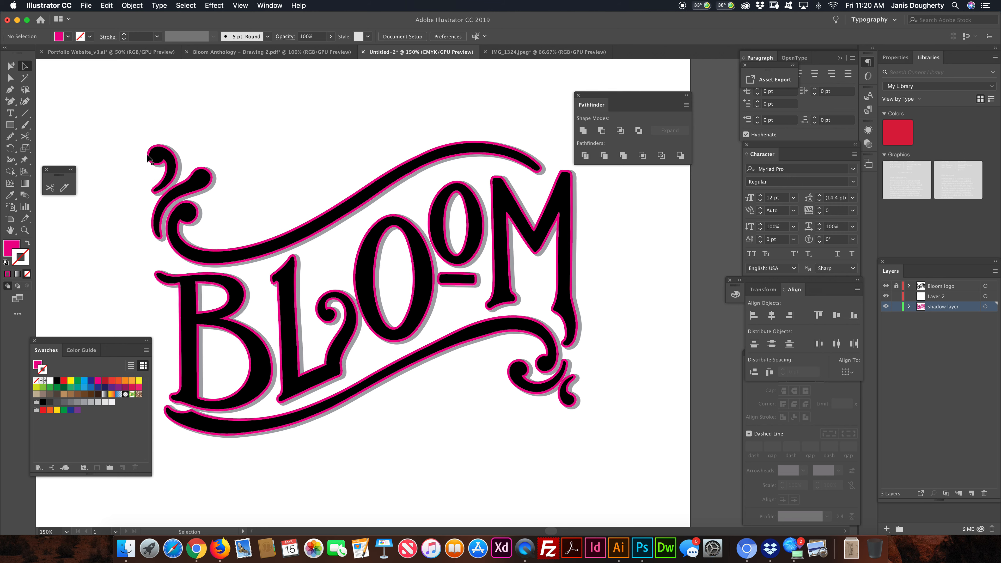
# - Select the magenta piece of the large O in the middle of the lettering
pyautogui.press('super+equal')
pyautogui.press('super+equal')
pyautogui.press('super+equal')
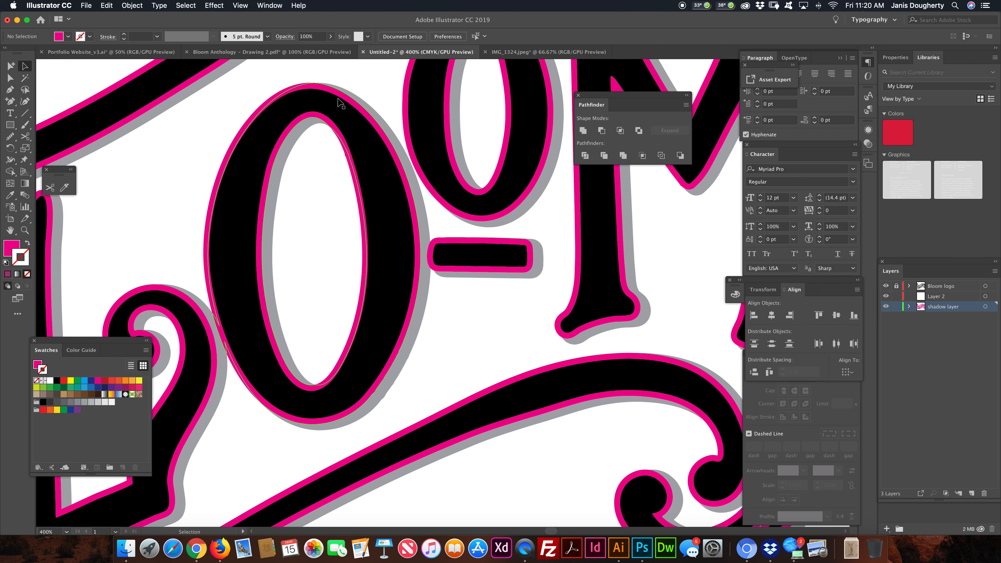
pyautogui.click(343, 138)
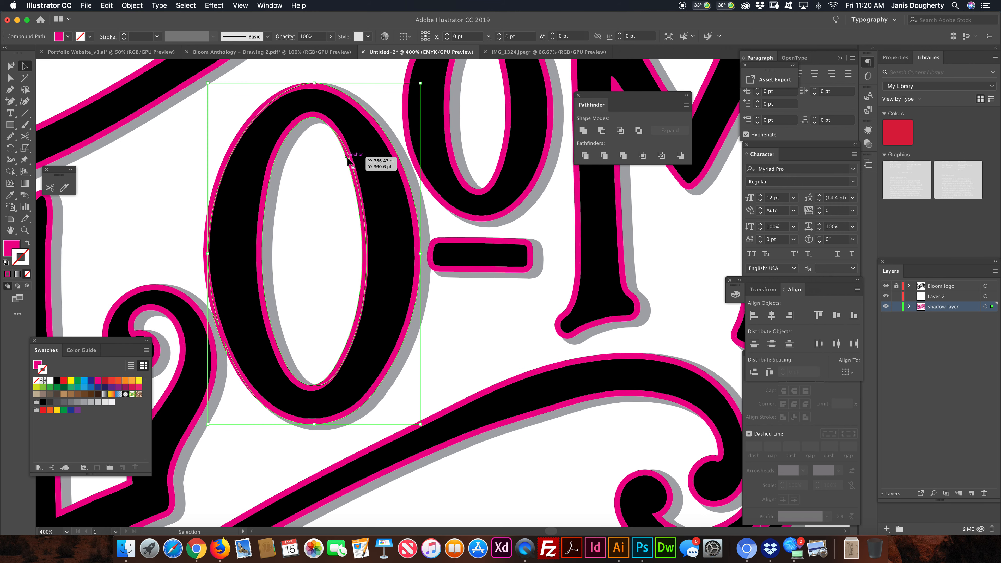
pyautogui.click(314, 157)
pyautogui.click(333, 128)
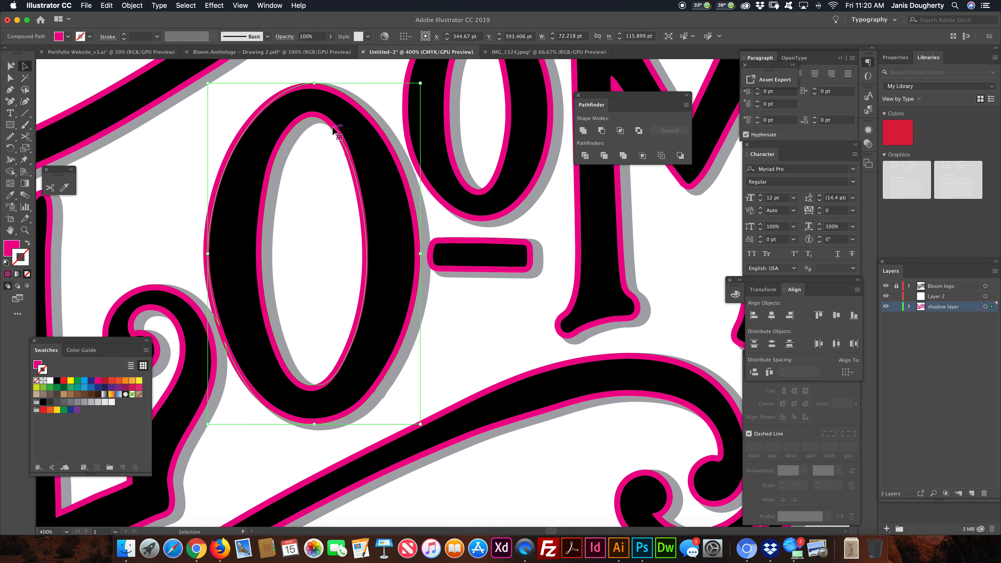
pyautogui.press('Left')
pyautogui.press('Left')
pyautogui.press('Right')
pyautogui.press('Right')
# - Select every piece sharing the large O's magenta fill color and delete them, leaving only the gray shadow behind the lettering
pyautogui.press('super+minus')
pyautogui.press('super+minus')
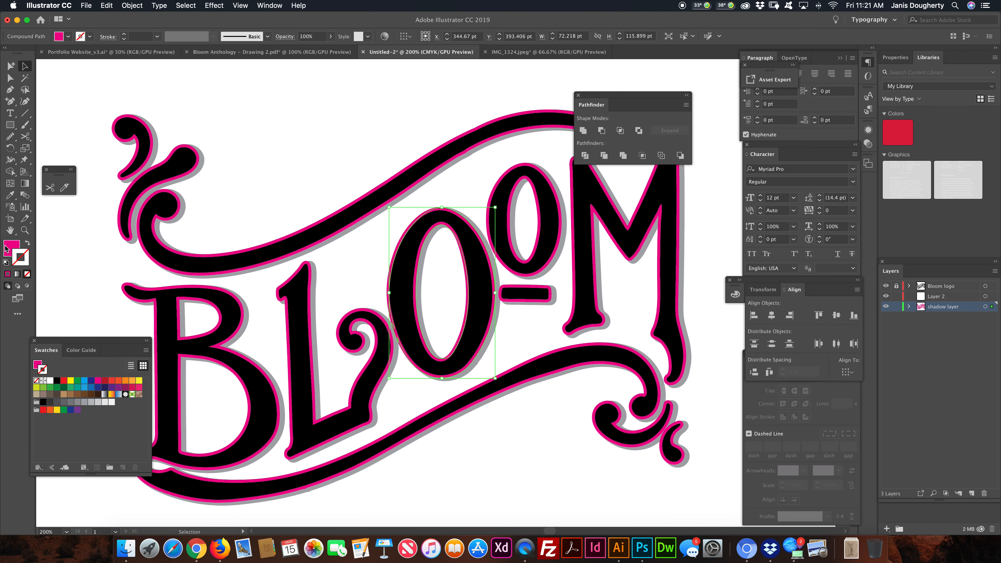
pyautogui.click(7, 247)
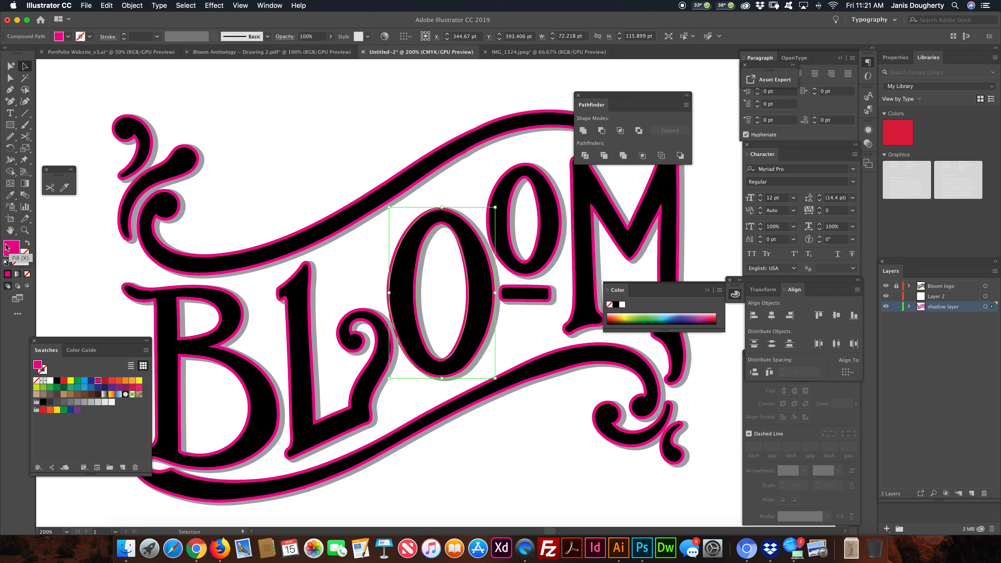
pyautogui.click(182, 6)
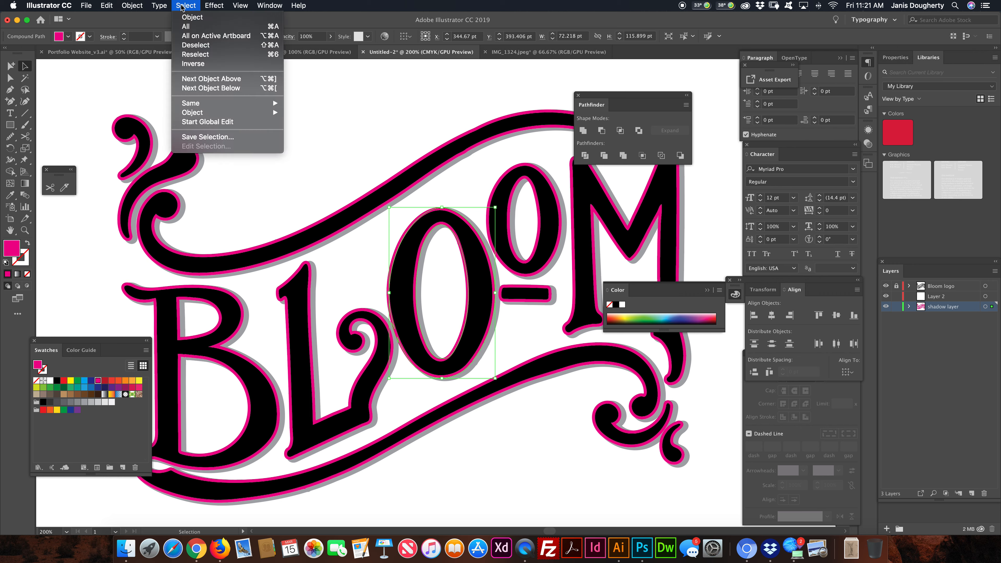
pyautogui.moveTo(183, 105)
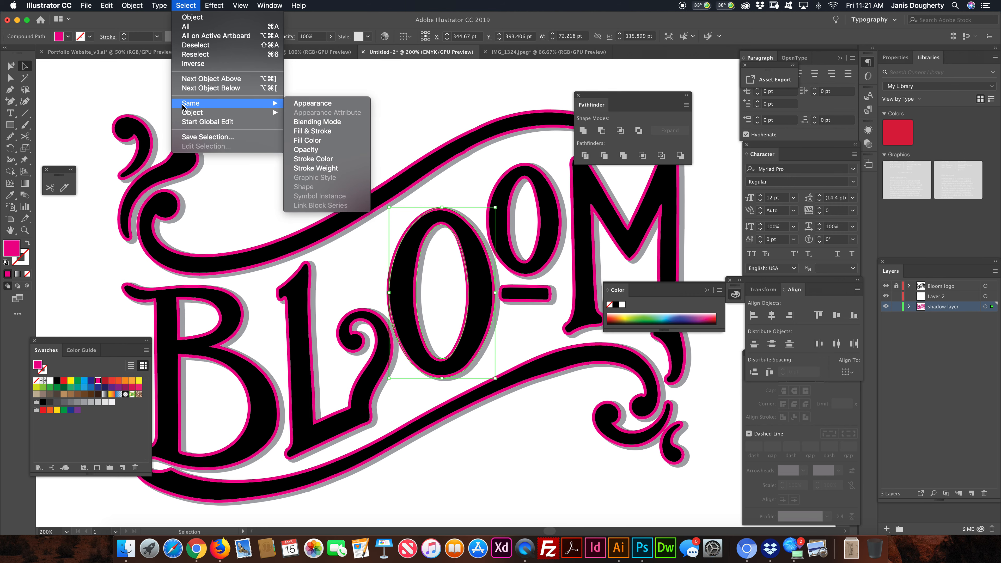
pyautogui.click(324, 139)
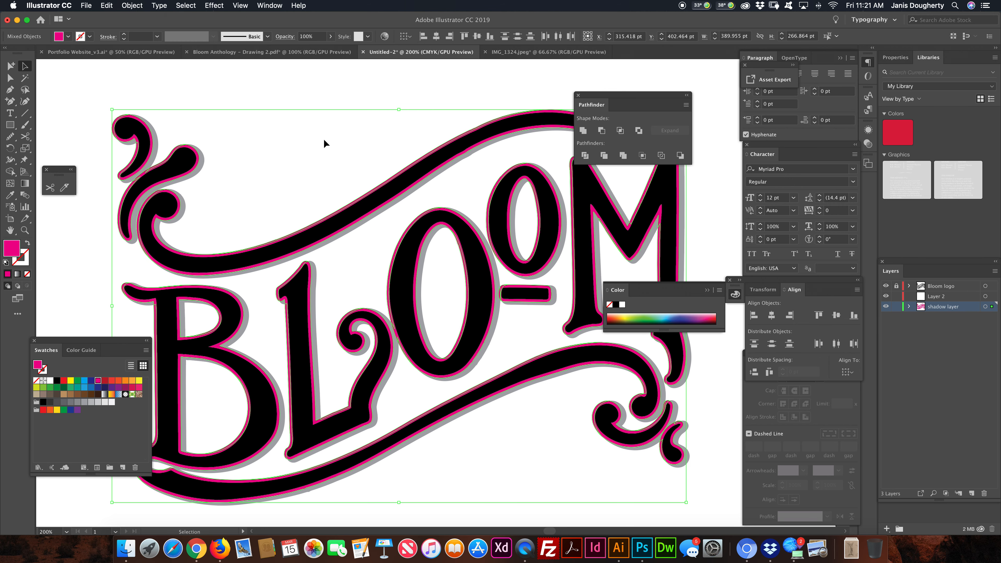
pyautogui.press('Delete')
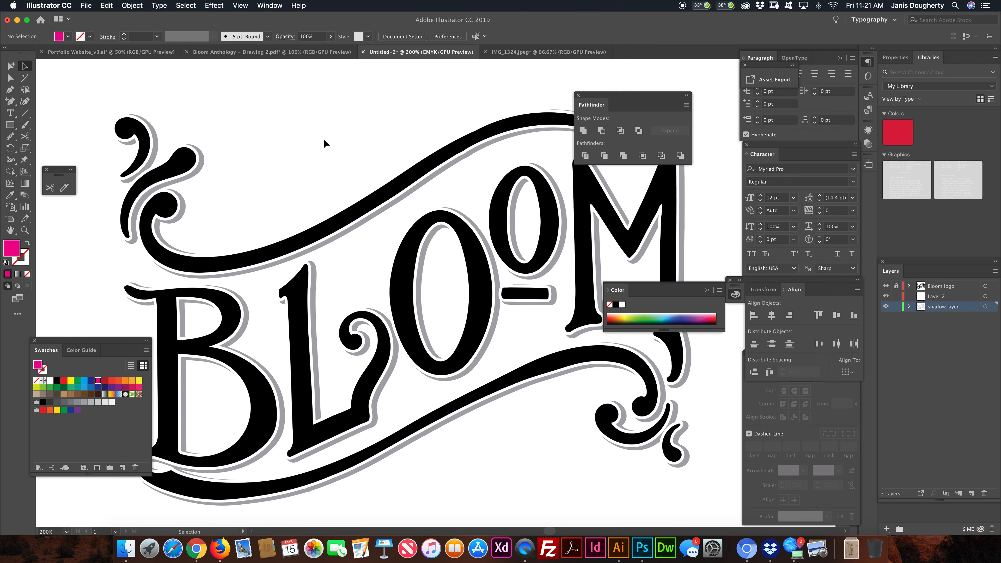
# - Move the empty Layer 2 below the shadow layer in the layer stack with the logo viewed at 100%
pyautogui.press('super+1')
pyautogui.hscroll(3, 323, 140)
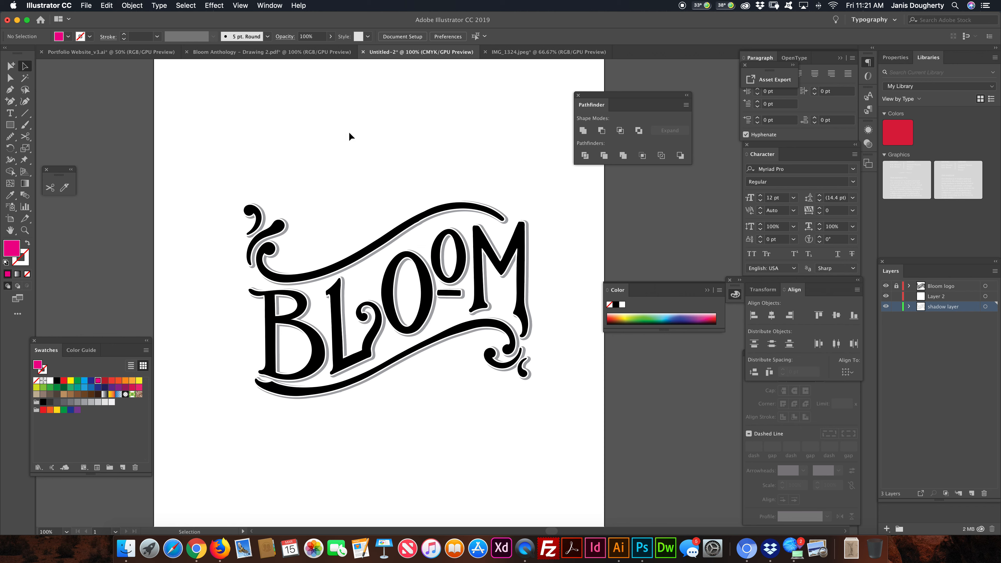
pyautogui.moveTo(936, 301); pyautogui.dragTo(942, 315)
# - Draw a pale pink (D8B2CA) ellipse about 538 by 441 pt on Layer 2 and shift it up behind the lettering
pyautogui.doubleClick(14, 248)
pyautogui.click(495, 205)
pyautogui.moveTo(495, 206); pyautogui.dragTo(475, 206)
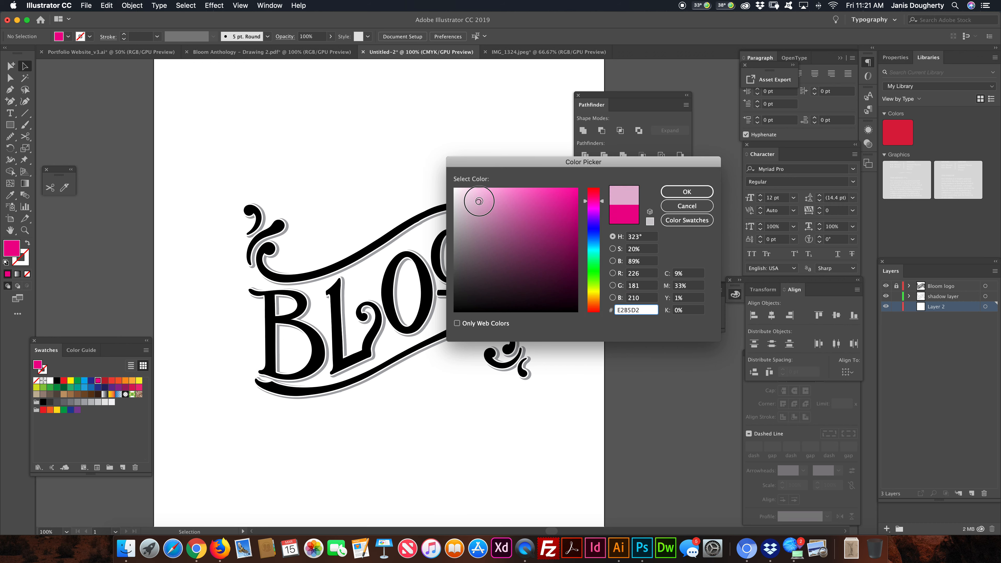
pyautogui.click(686, 192)
pyautogui.moveTo(10, 124); pyautogui.dragTo(49, 147)
pyautogui.moveTo(189, 169); pyautogui.dragTo(585, 491)
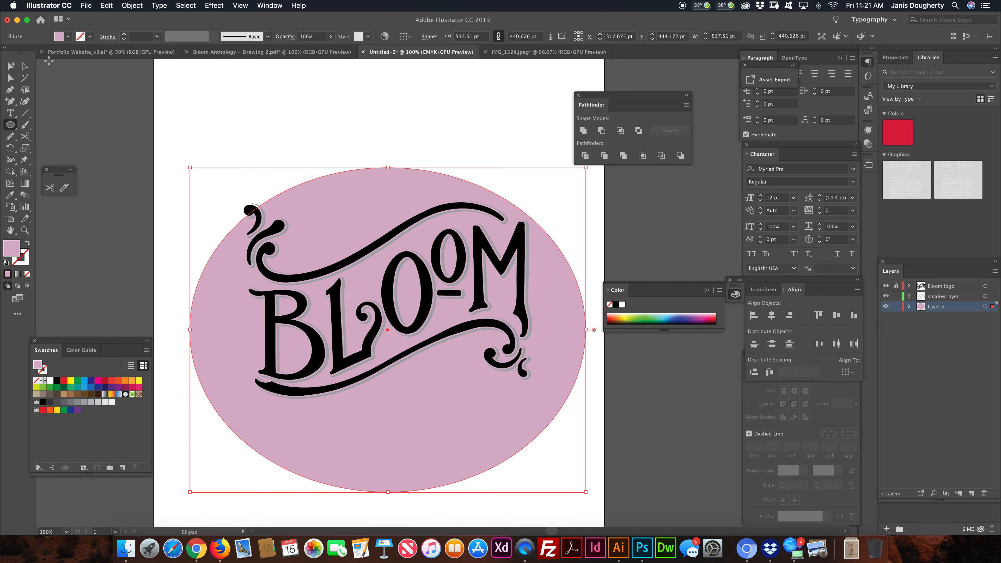
pyautogui.click(10, 77)
pyautogui.moveTo(392, 194); pyautogui.dragTo(393, 169)
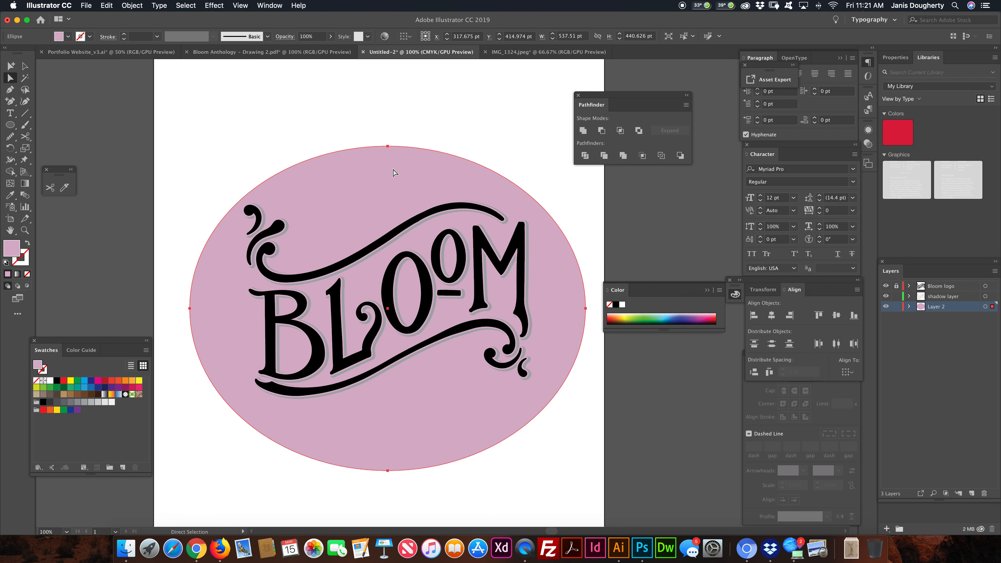
pyautogui.click(992, 296)
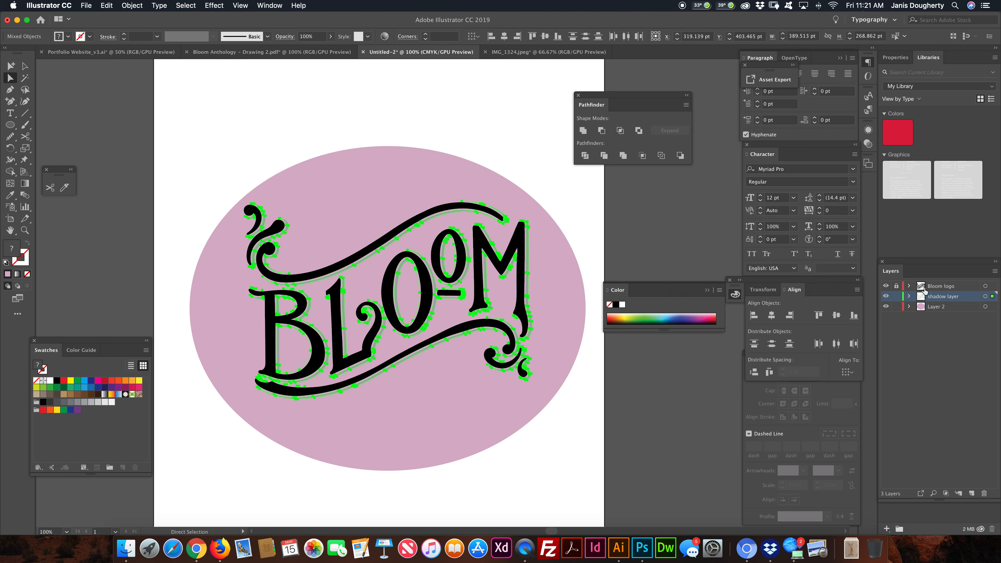
pyautogui.click(10, 196)
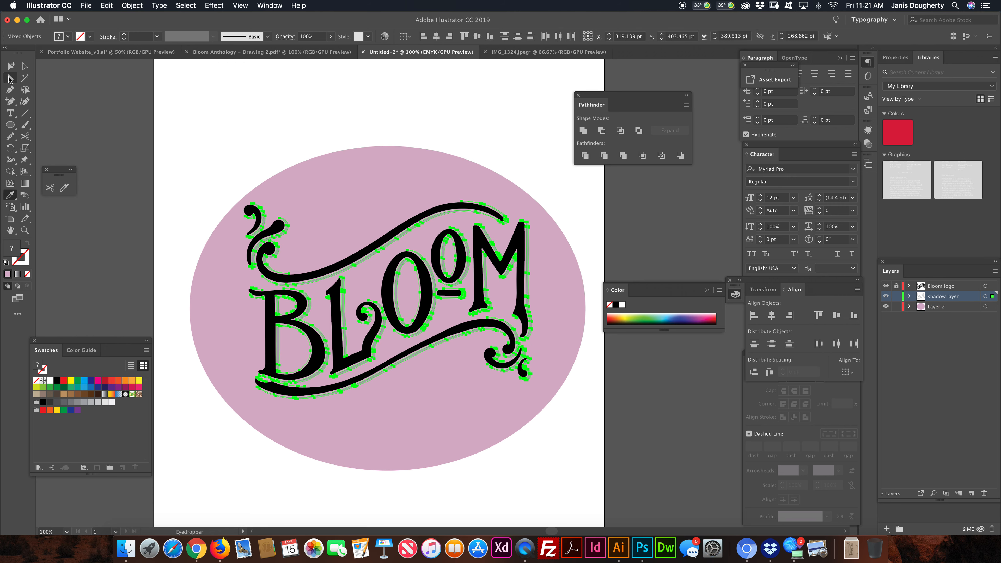
pyautogui.click(10, 78)
pyautogui.click(228, 183)
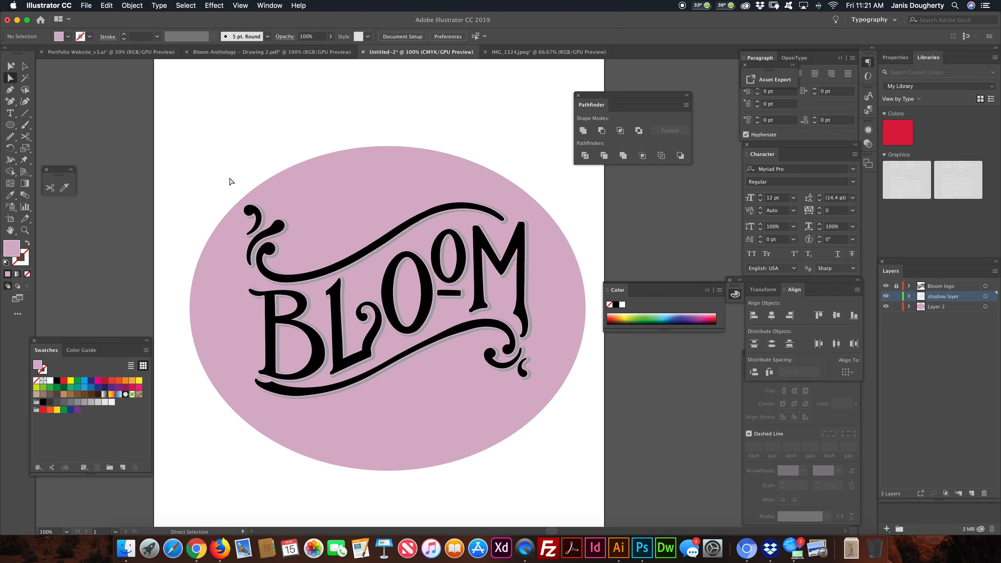
# - Select every shadow piece sharing the gray fill color and sample the ellipse's pale pink onto them with the Eyedropper
pyautogui.click(283, 231)
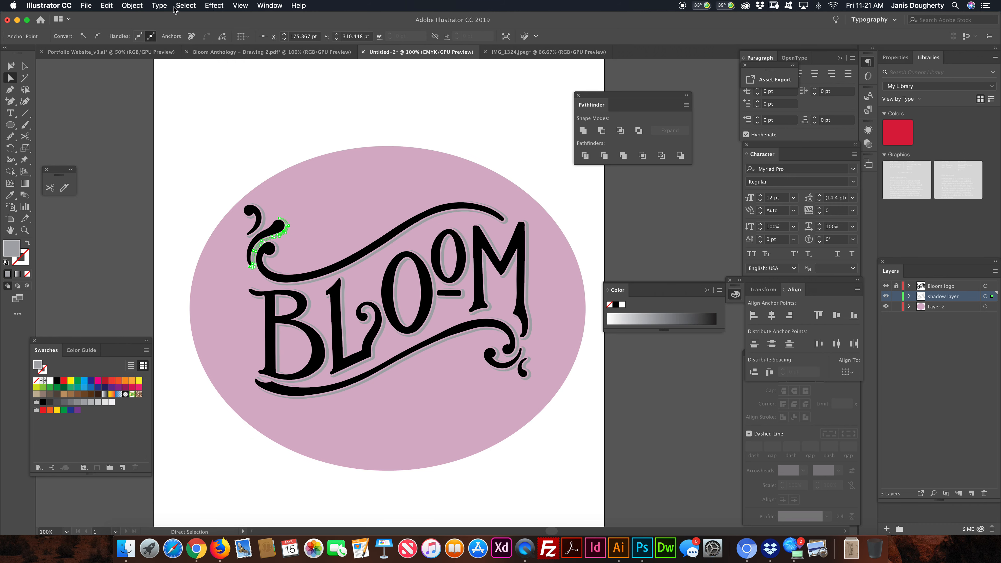
pyautogui.click(184, 6)
pyautogui.moveTo(203, 103)
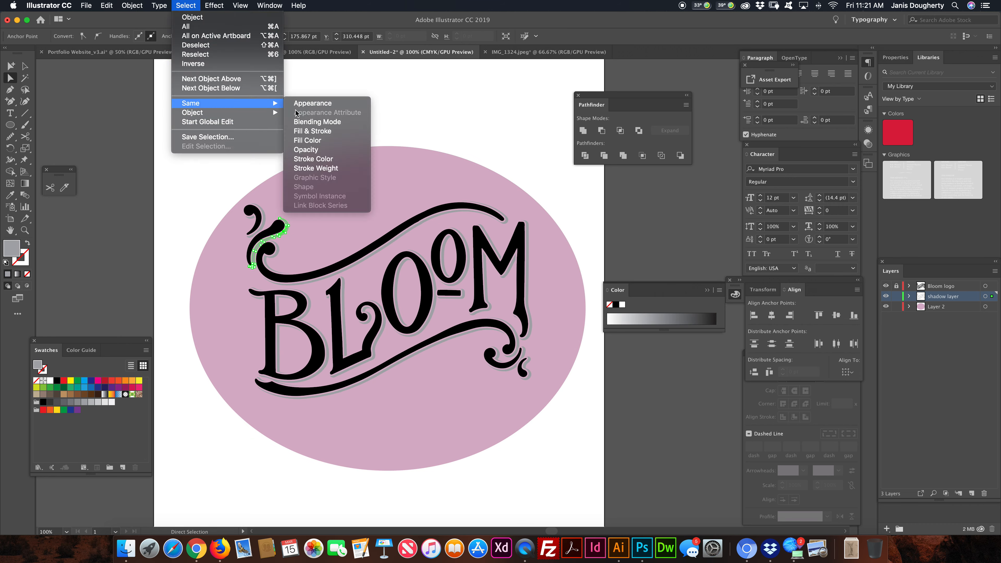
pyautogui.click(301, 140)
pyautogui.press('i')
pyautogui.click(322, 194)
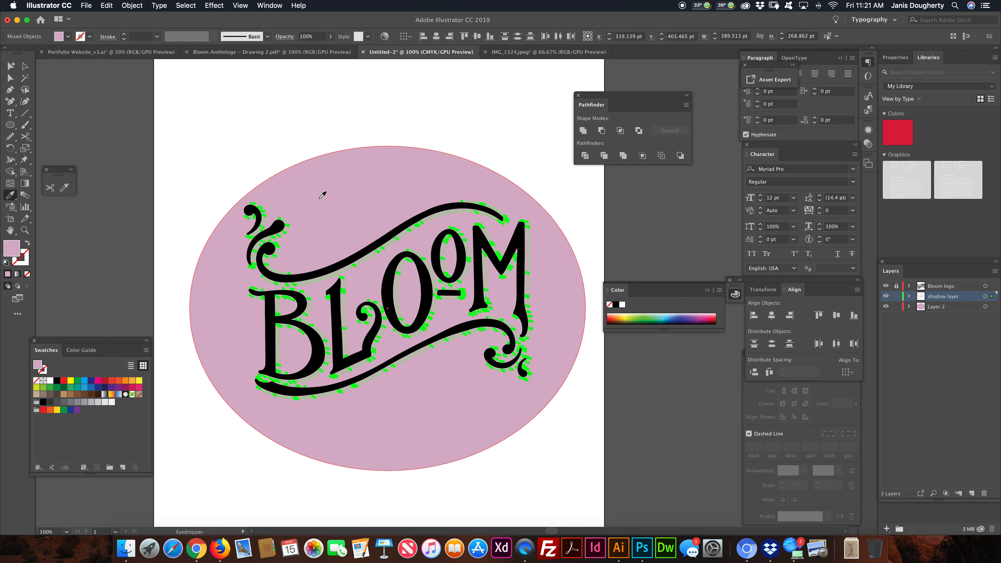
# - Darken the selected shadow pieces' fill to the muted mauve A38197
pyautogui.doubleClick(11, 248)
pyautogui.moveTo(482, 220); pyautogui.dragTo(479, 232)
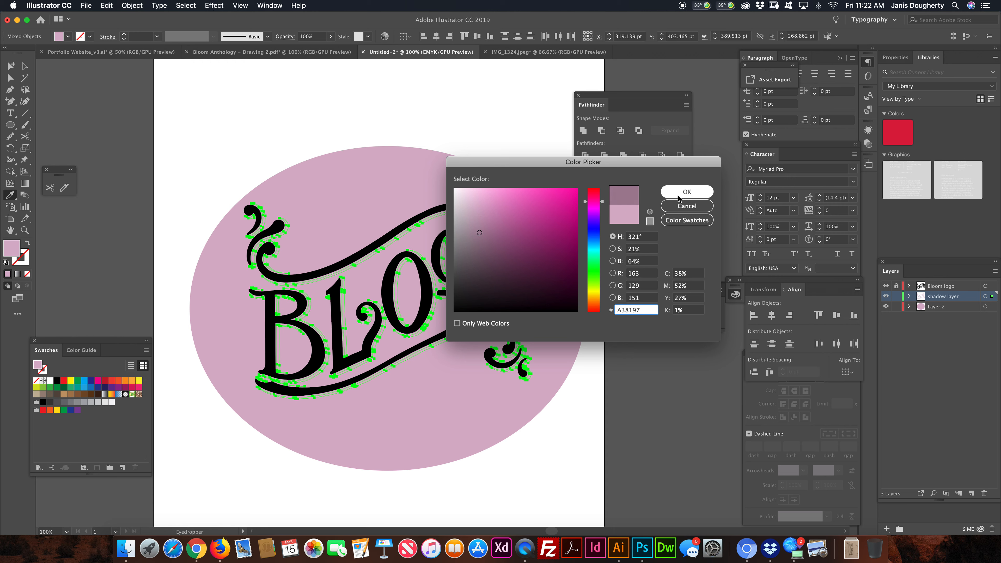
pyautogui.click(687, 192)
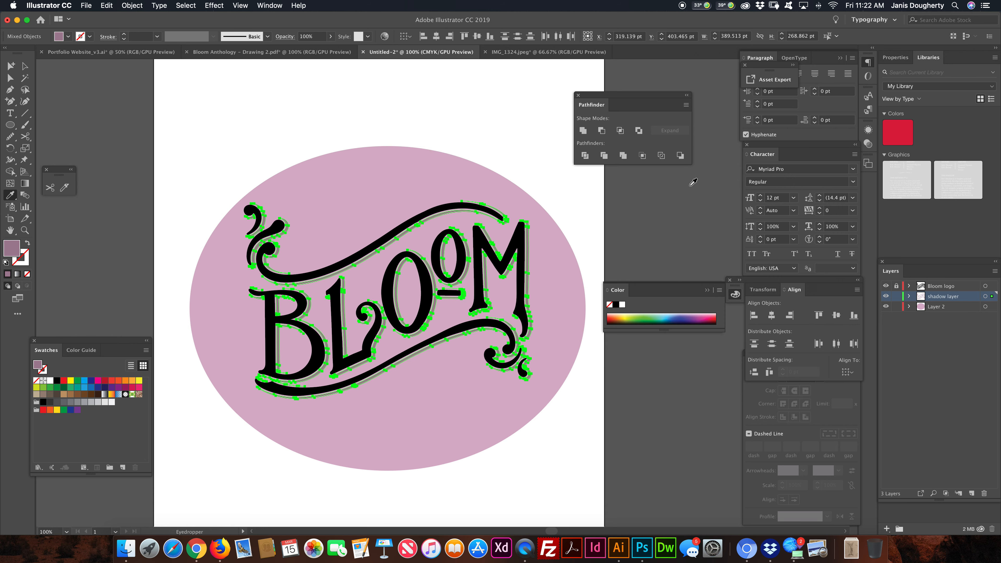
# - Set the selected shadow pieces' fill to the deeper purple 916383 and deselect the artwork
pyautogui.doubleClick(14, 254)
pyautogui.moveTo(479, 232); pyautogui.dragTo(493, 242)
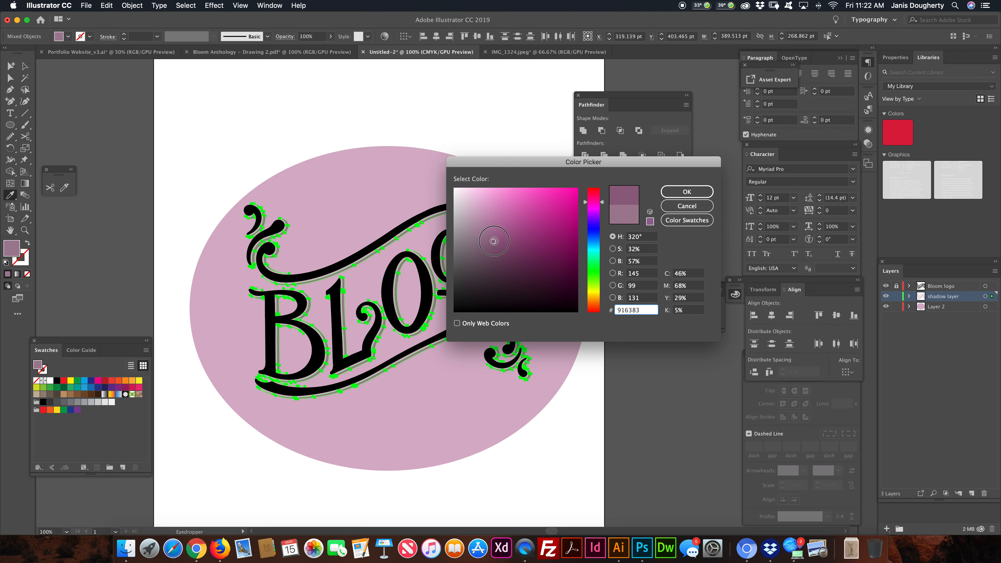
pyautogui.click(708, 192)
pyautogui.click(10, 78)
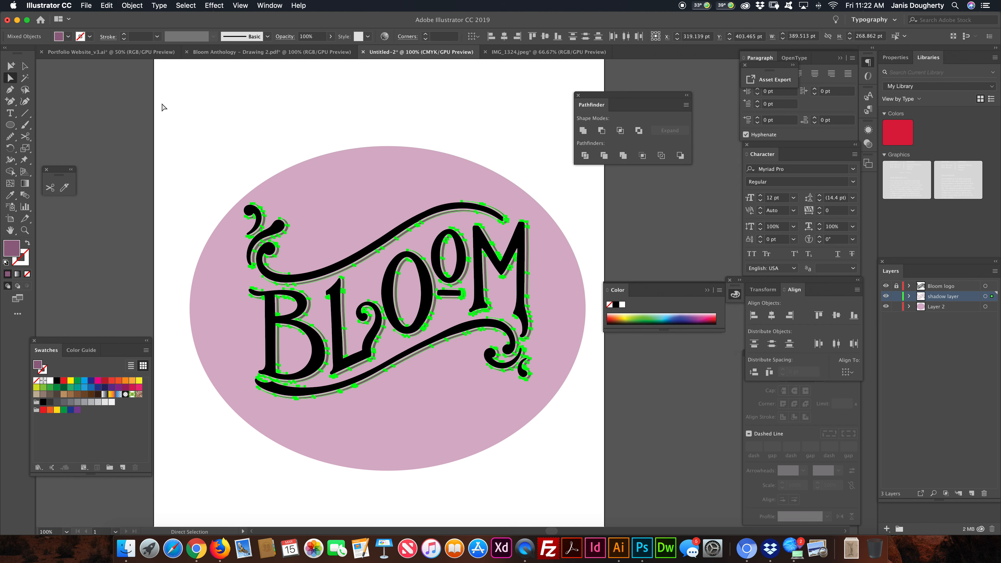
pyautogui.click(122, 115)
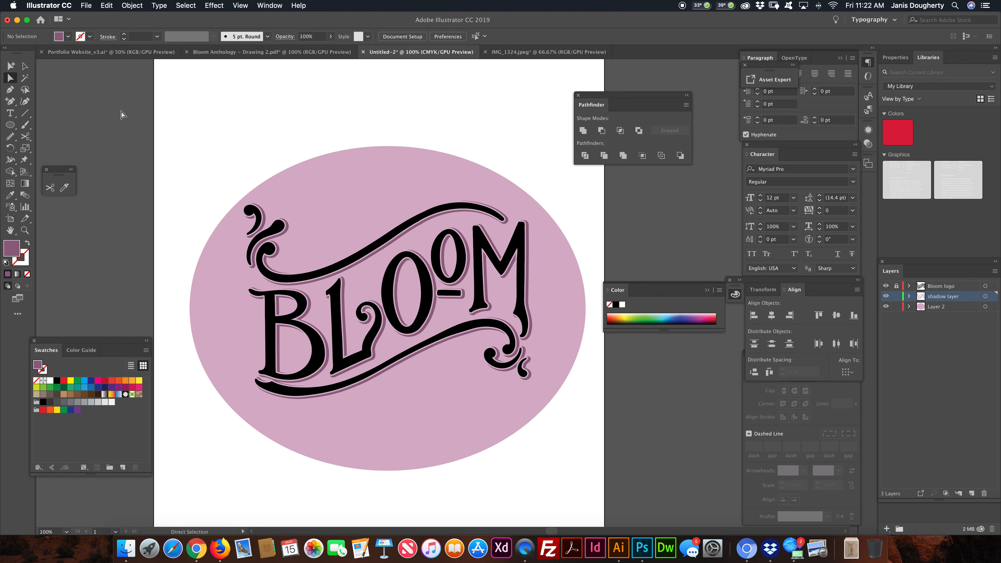